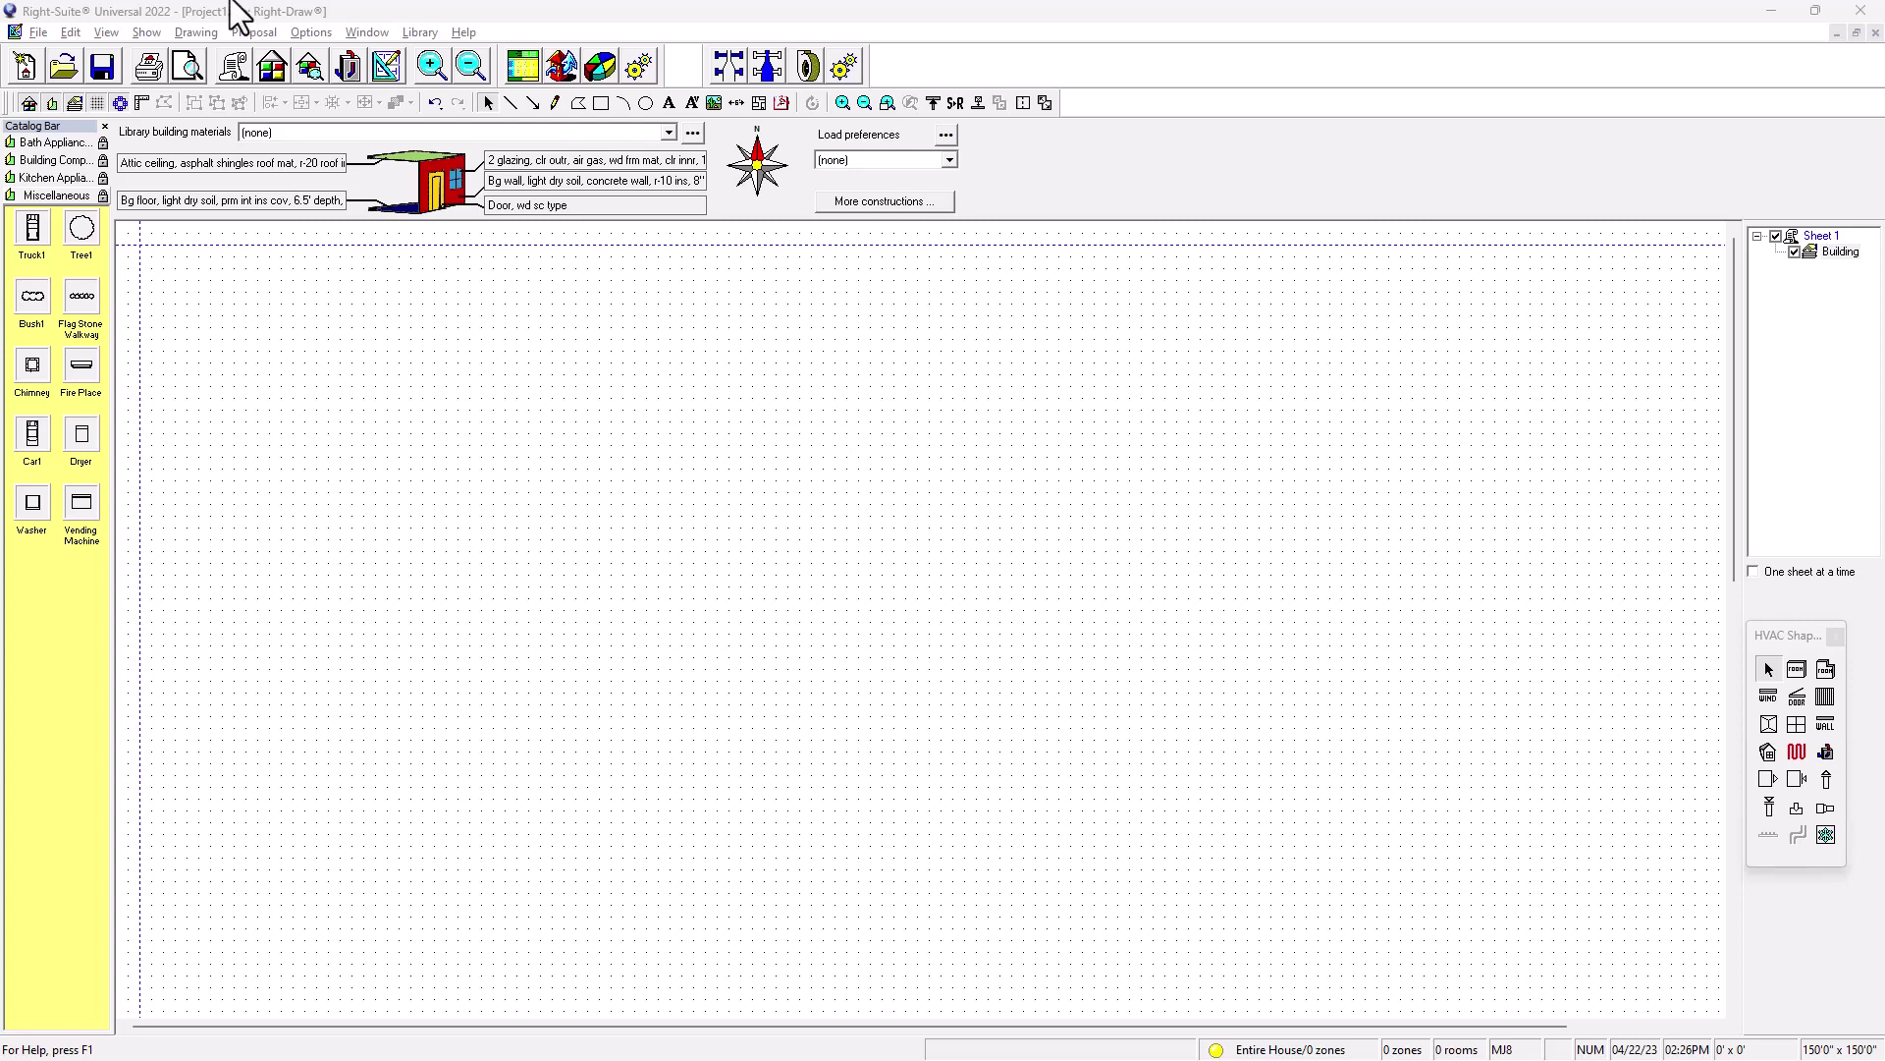
Set the drawing grid's width and height and the snap width and height to 6 inches each
{"action": "left_click", "coordinate": [181, 33]}
{"action": "mouse_move", "coordinate": [151, 31]}
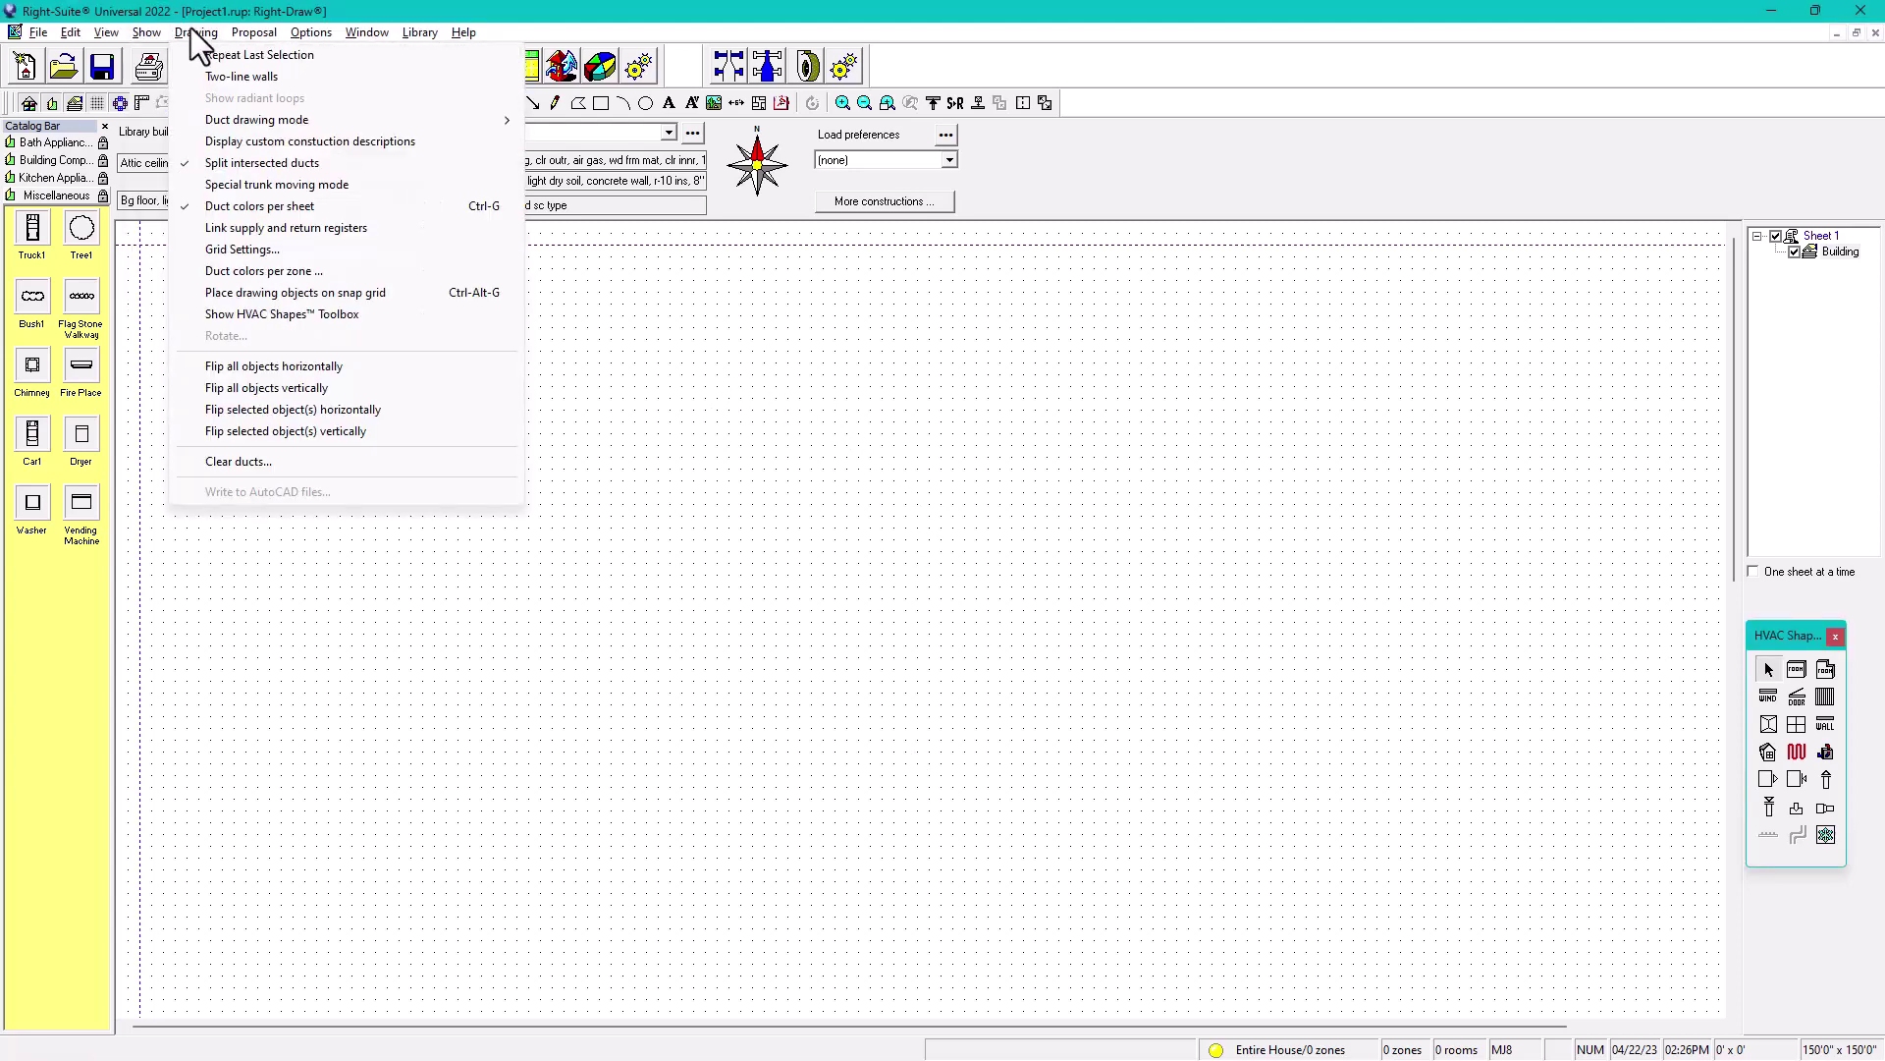
{"action": "left_click", "coordinate": [249, 249]}
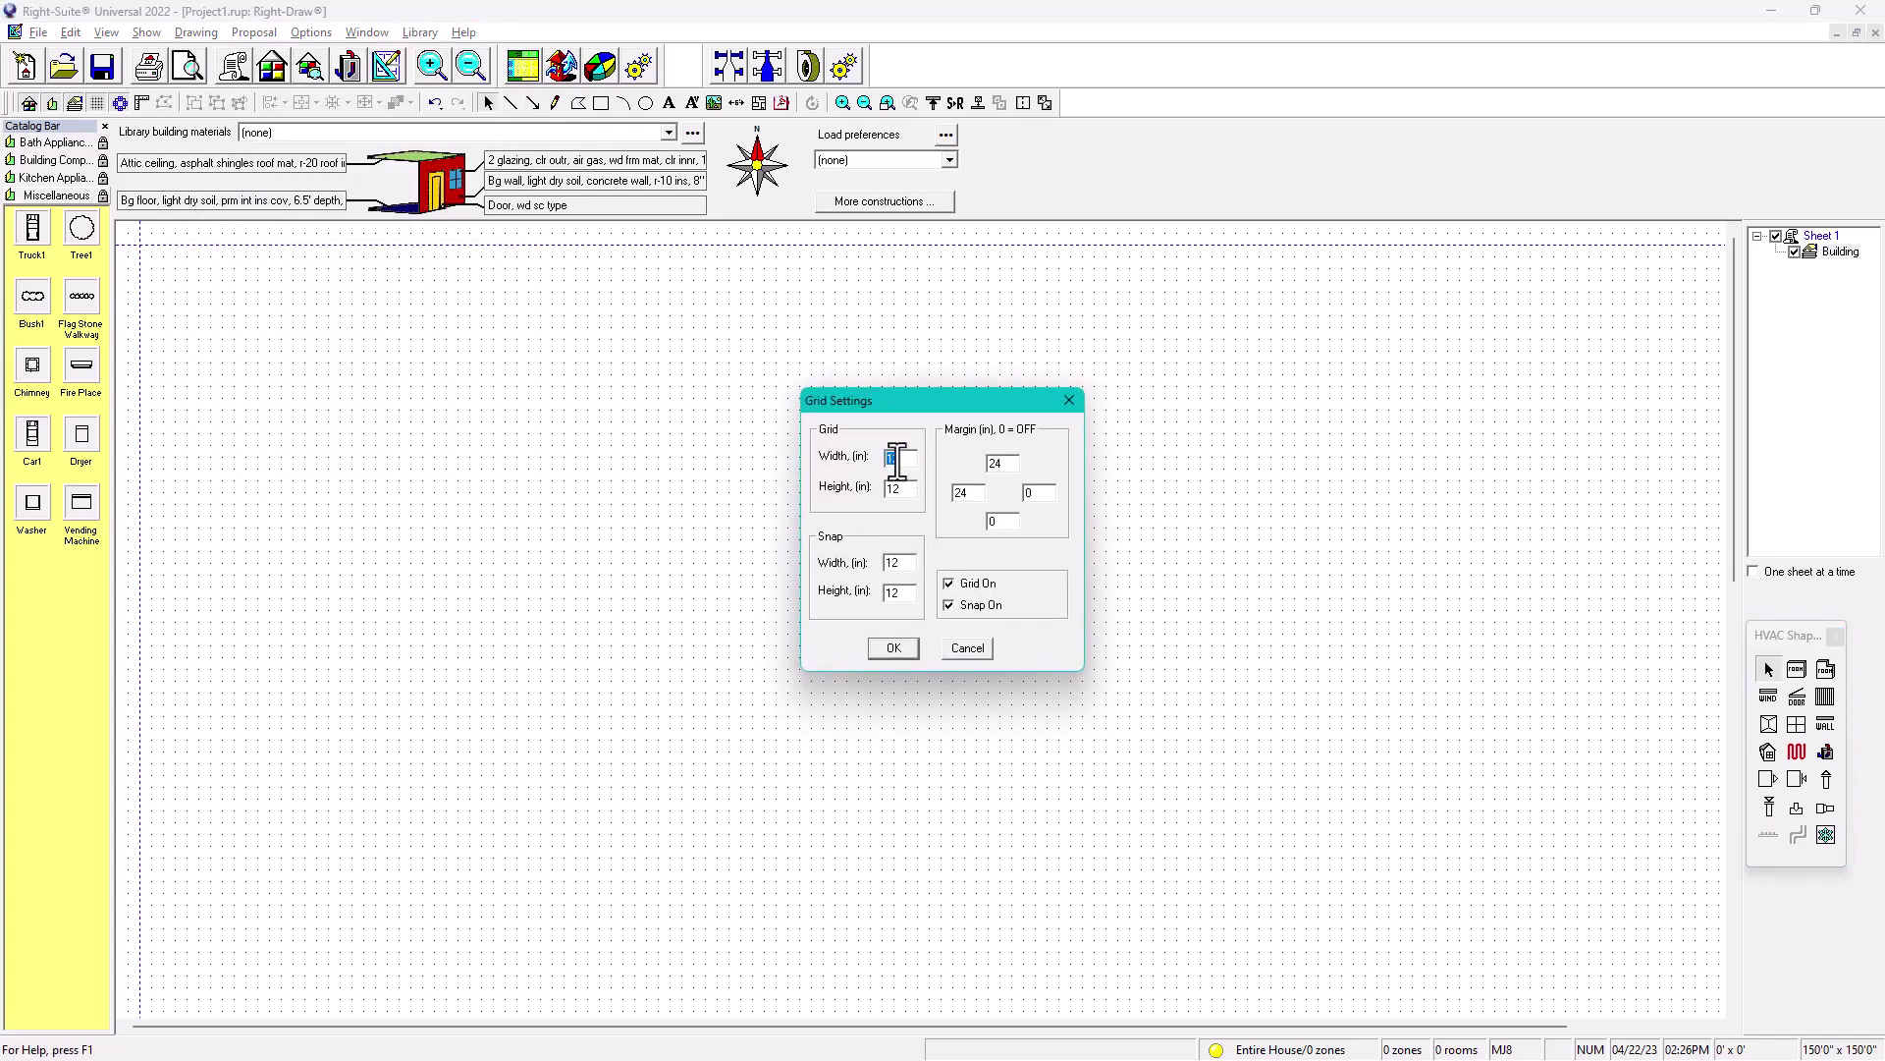
{"action": "type", "text": "6"}
{"action": "key", "text": "Tab"}
{"action": "type", "text": "6"}
{"action": "key", "text": "Tab"}
{"action": "type", "text": "6"}
{"action": "key", "text": "Tab"}
{"action": "type", "text": "6"}
{"action": "left_click", "coordinate": [898, 651]}
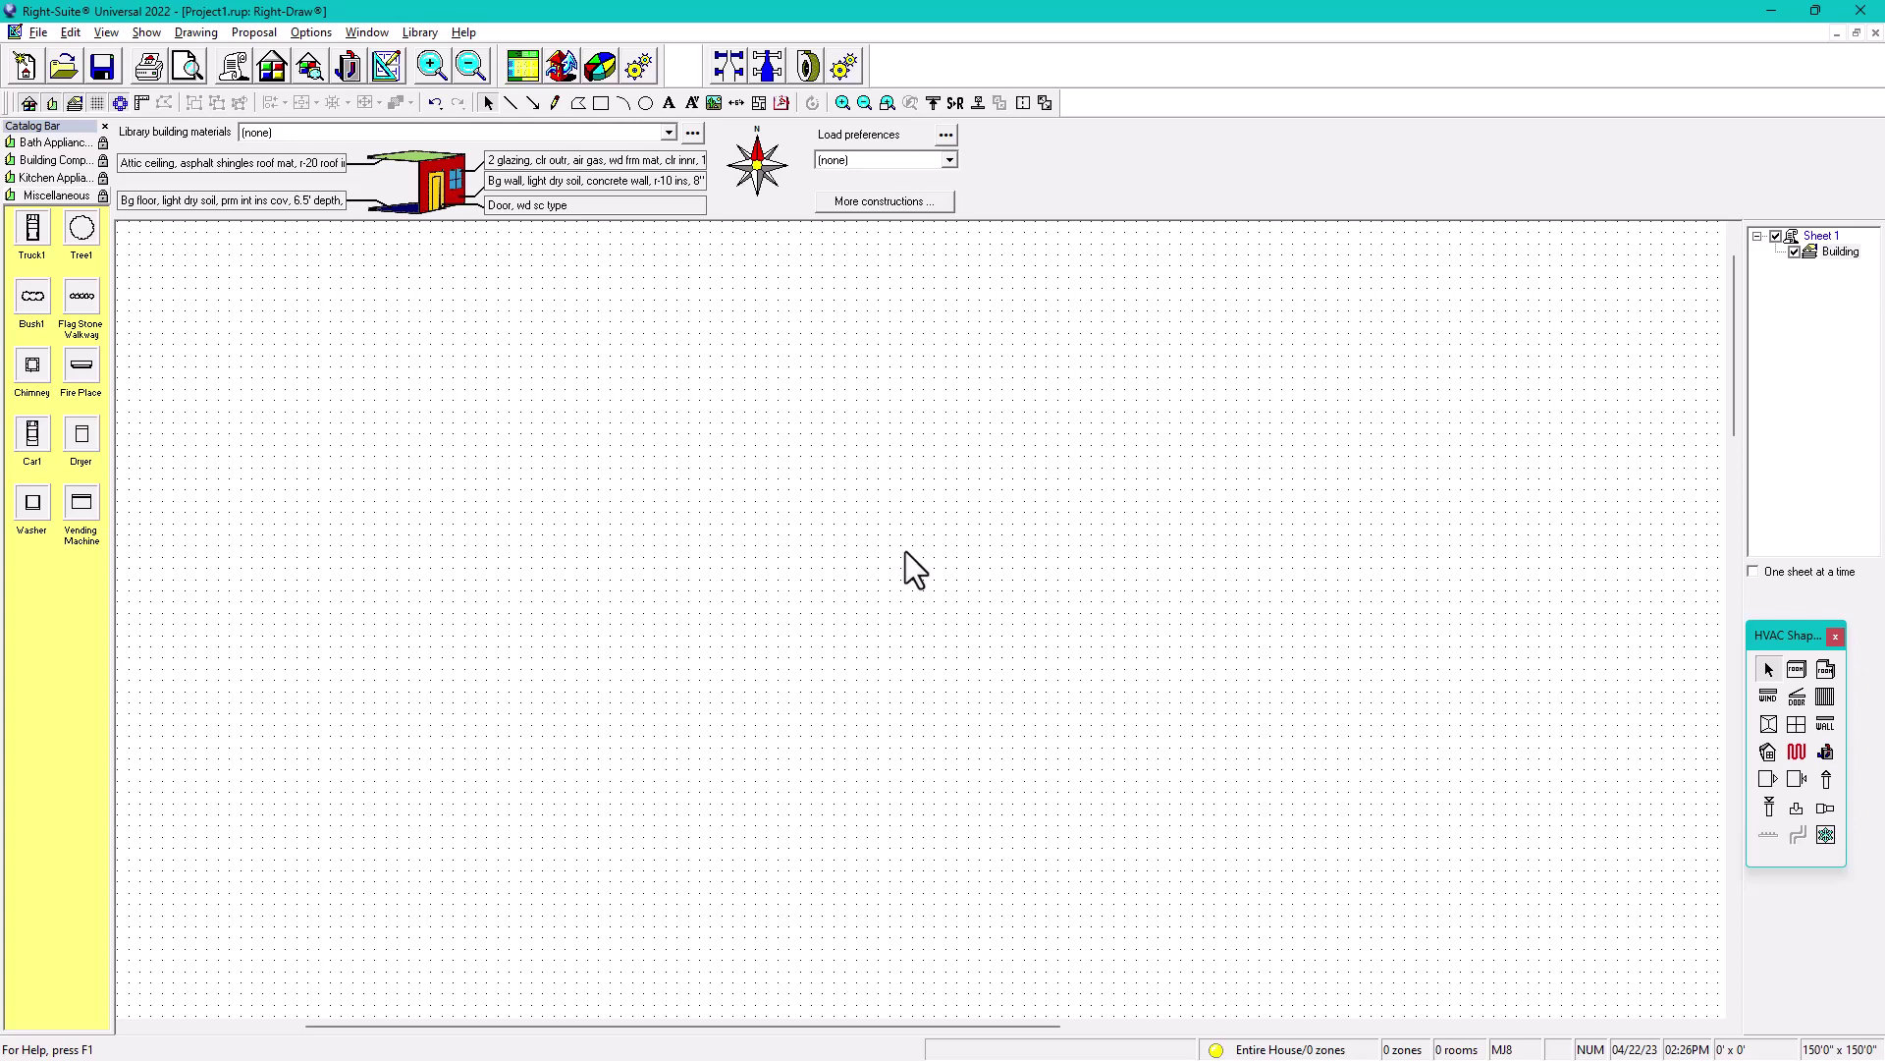
Draw a rectangular room about 9'0" x 10'6" in the upper middle of the sheet
{"action": "left_click", "coordinate": [1797, 670]}
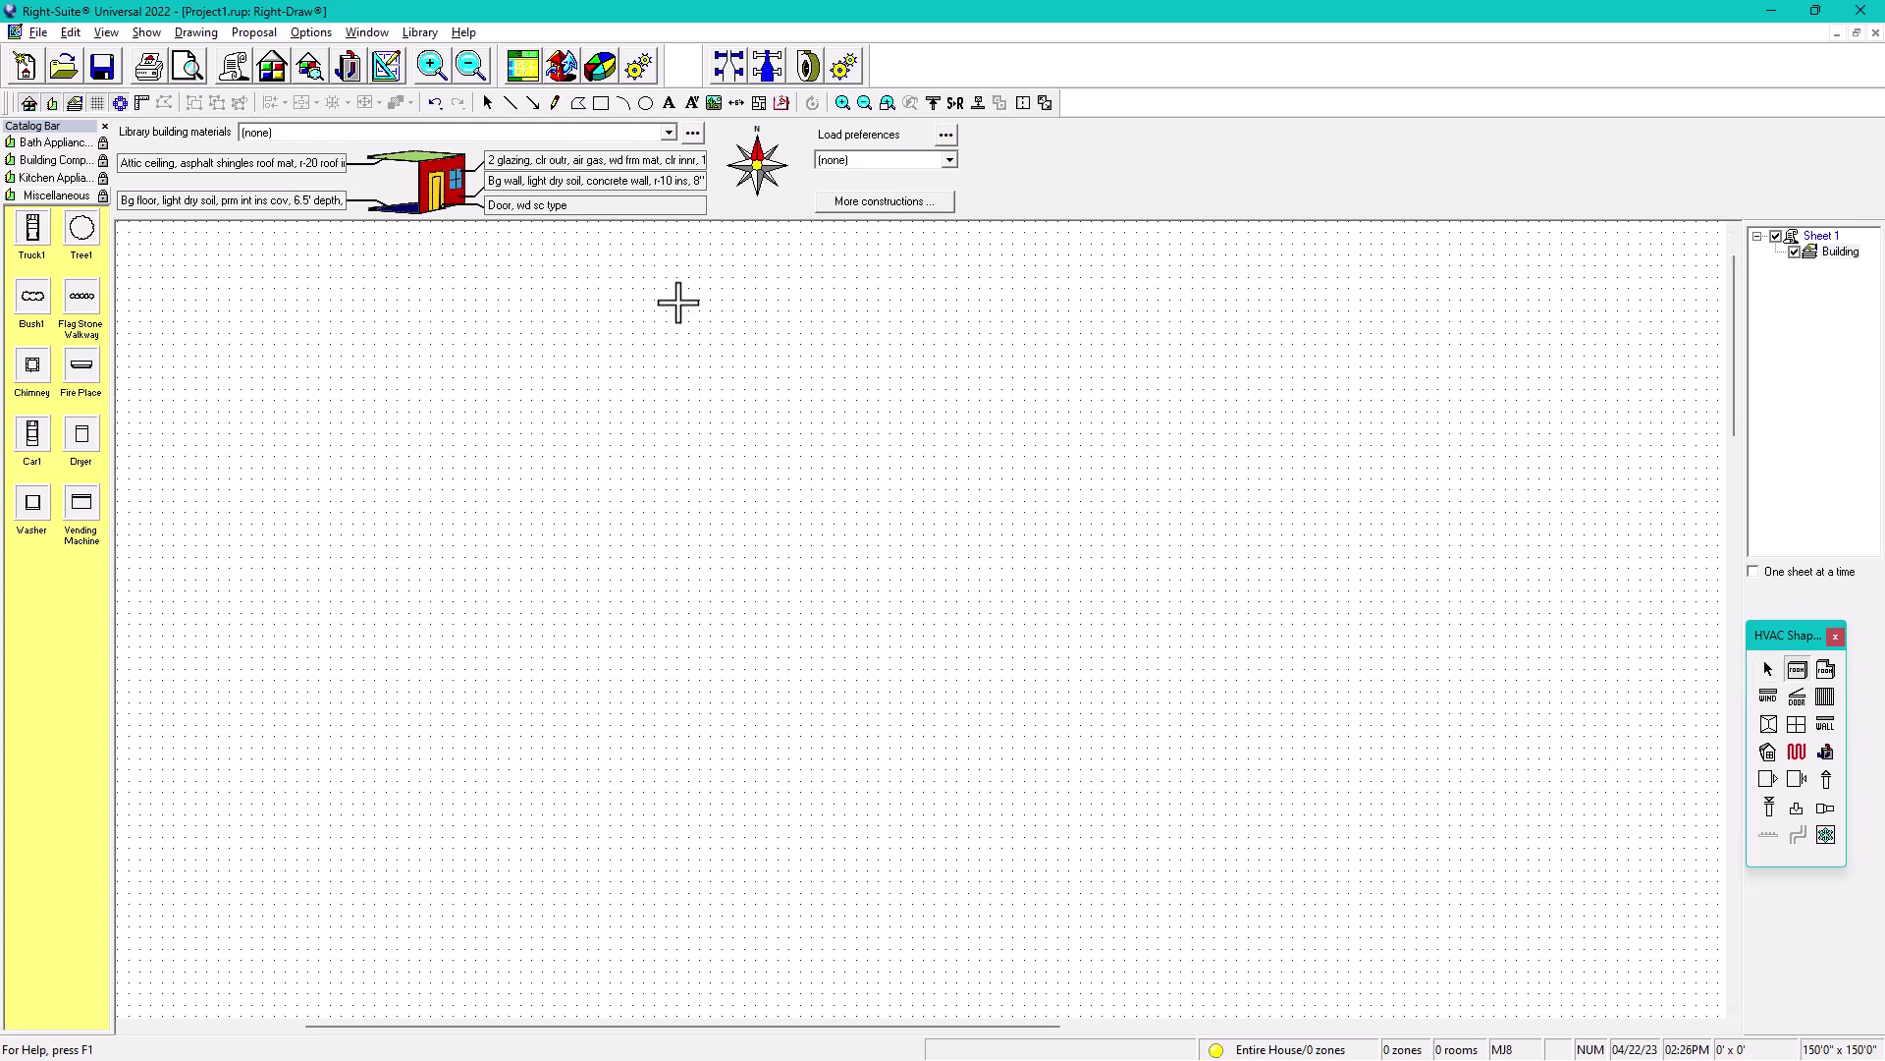
{"action": "left_click_drag", "start_coordinate": [678, 289], "coordinate": [859, 515]}
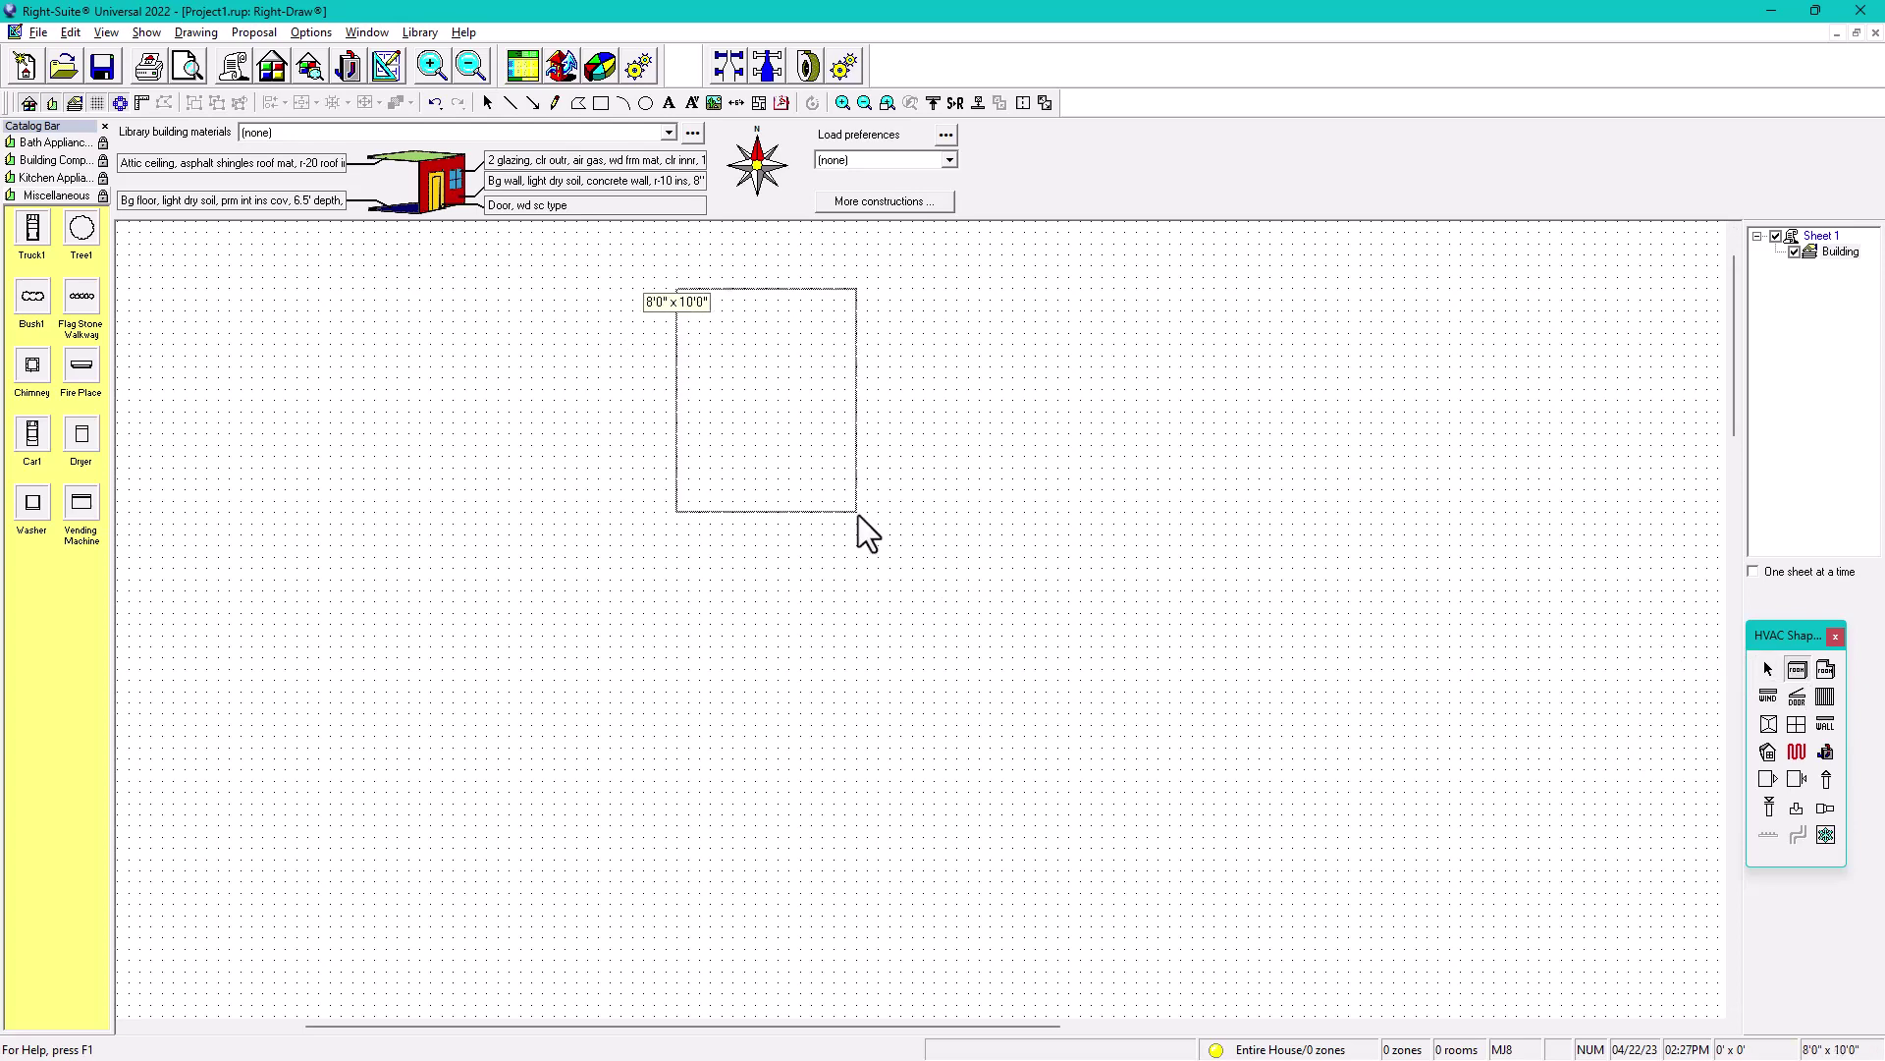
{"action": "left_click_drag", "start_coordinate": [858, 515], "coordinate": [887, 611]}
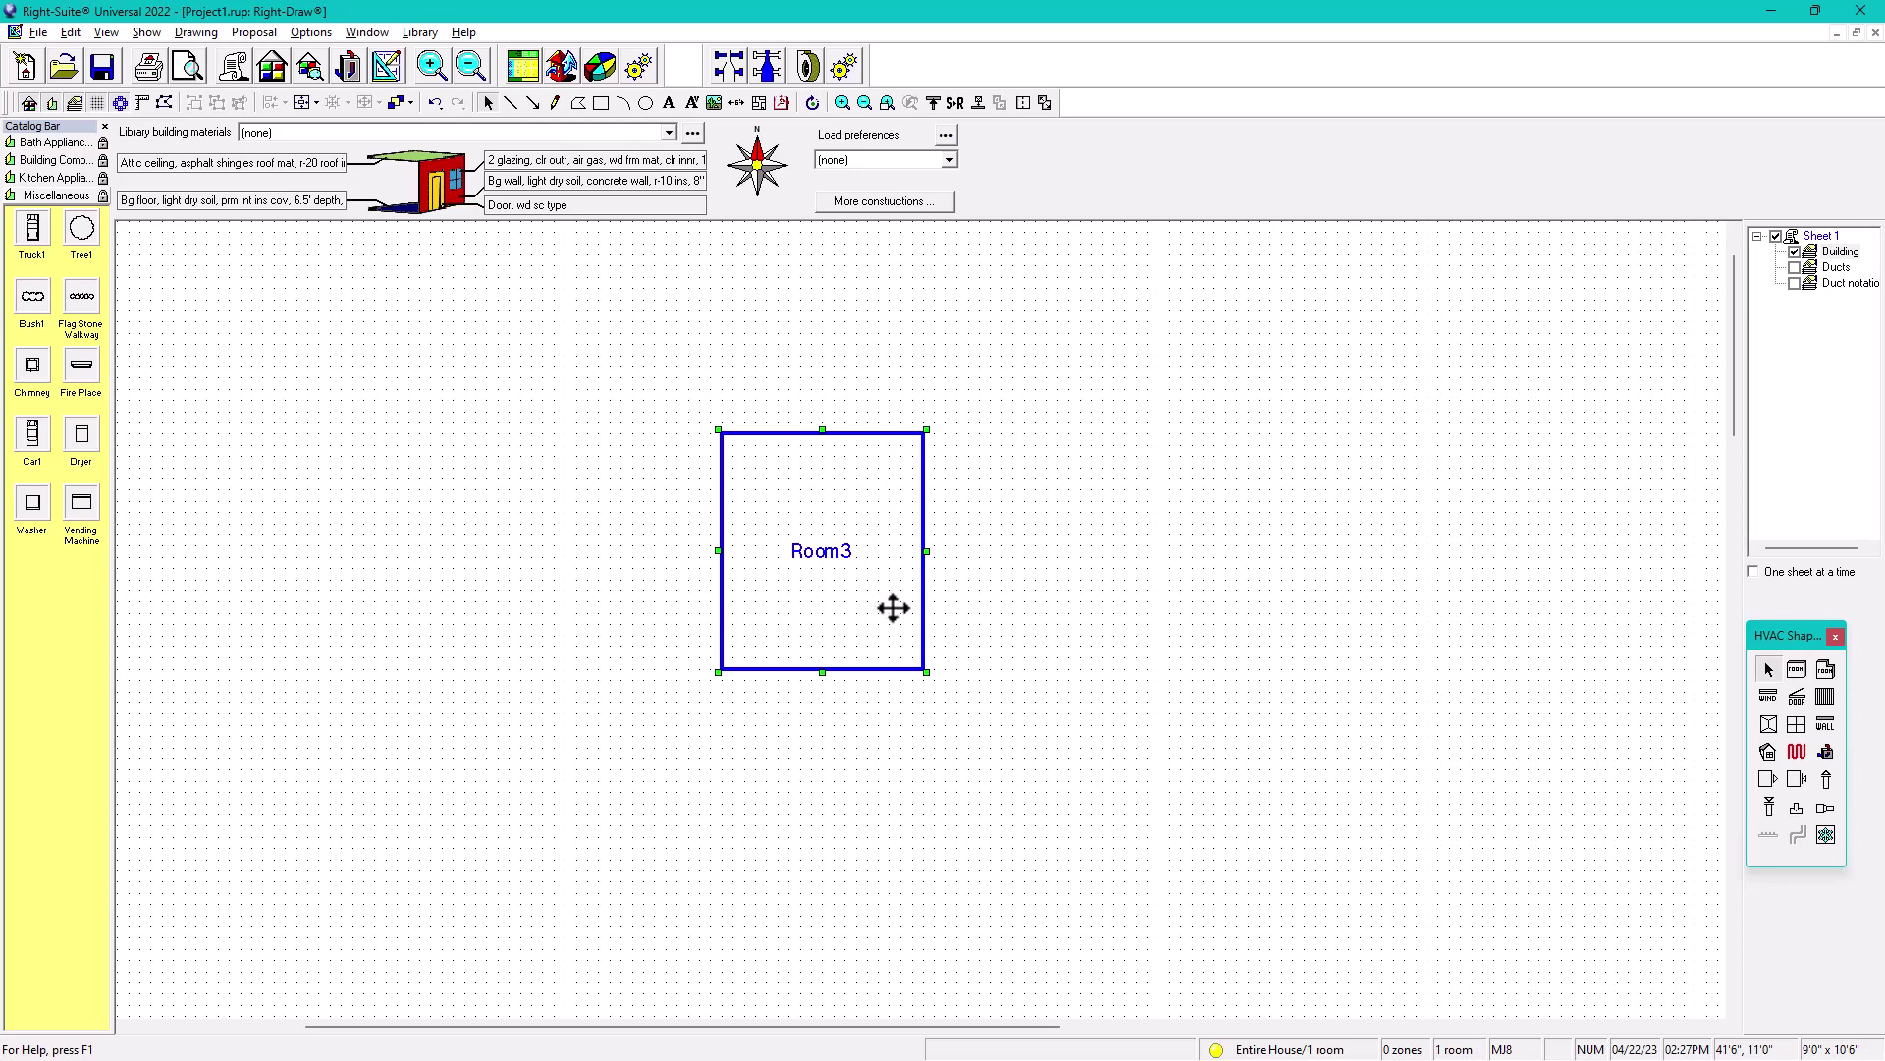
Rename the new room as Bedroom
{"action": "double_click", "coordinate": [854, 551]}
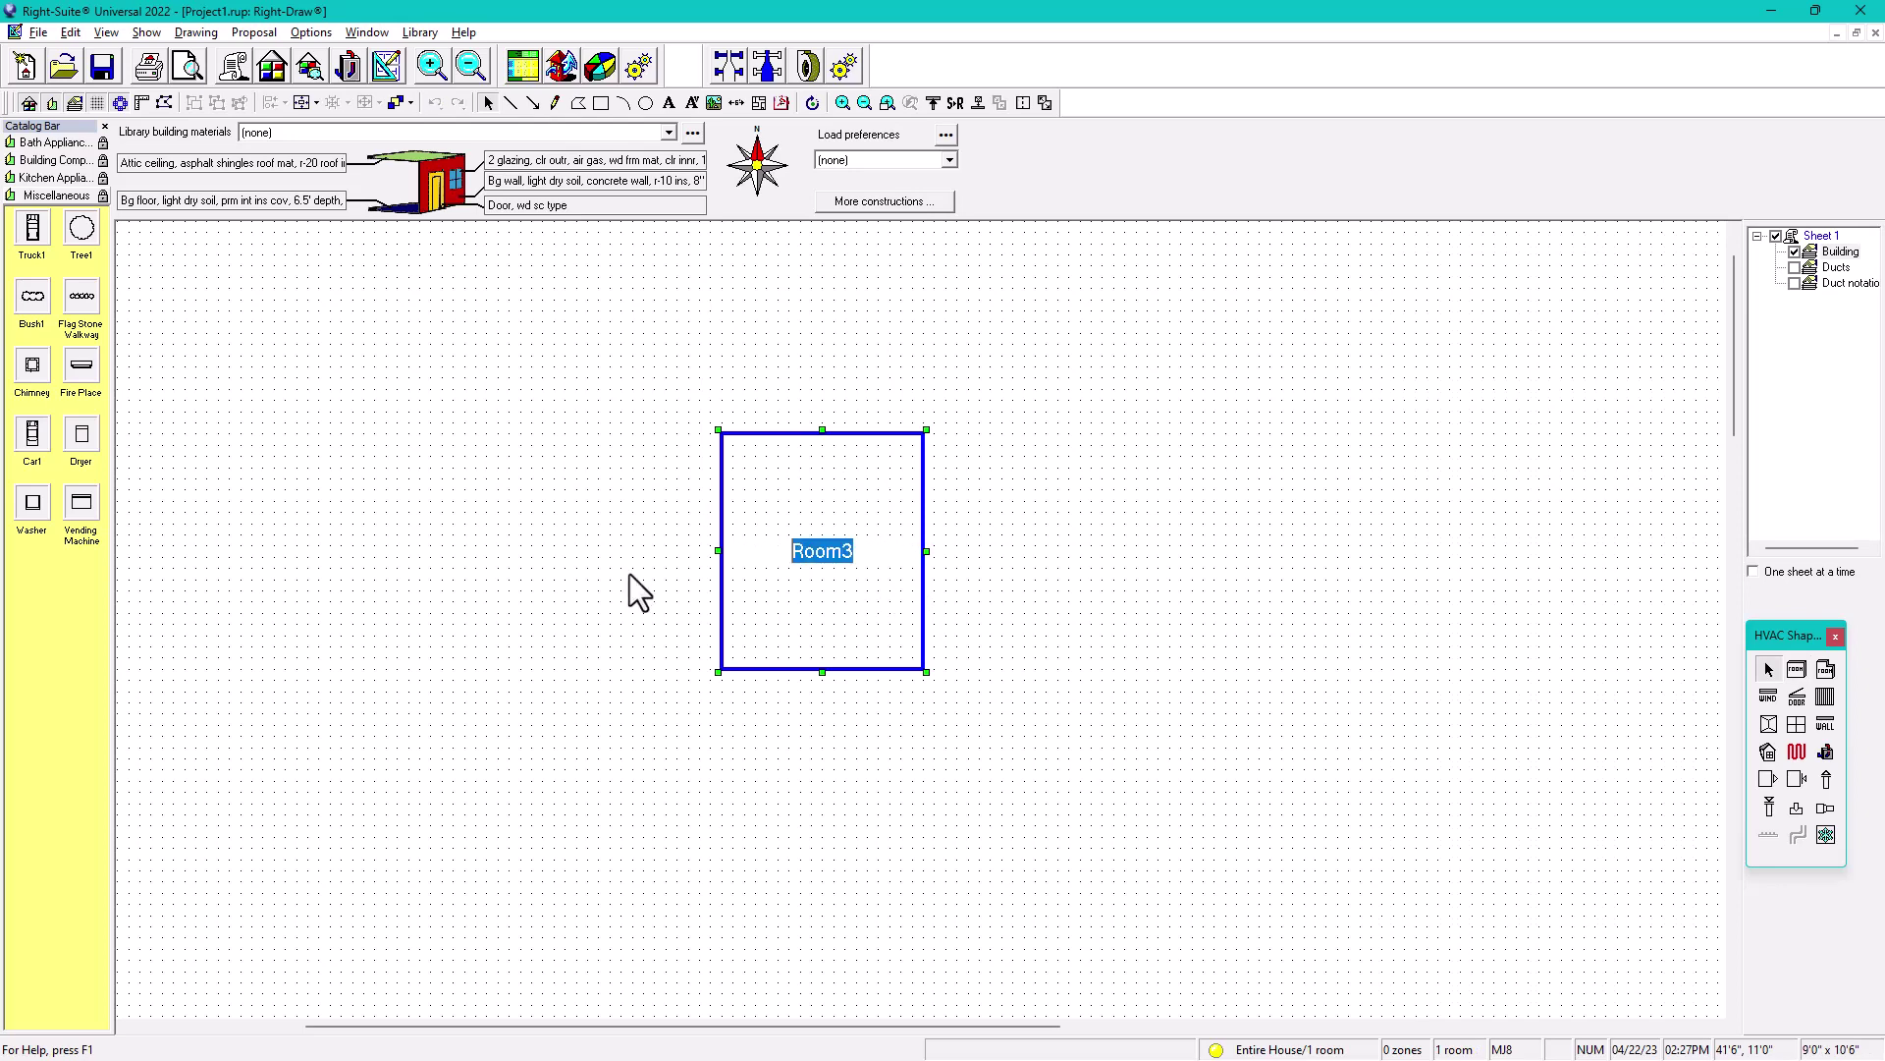
{"action": "type", "text": "Bedroom"}
{"action": "key", "text": "Return"}
{"action": "left_click", "coordinate": [1012, 639]}
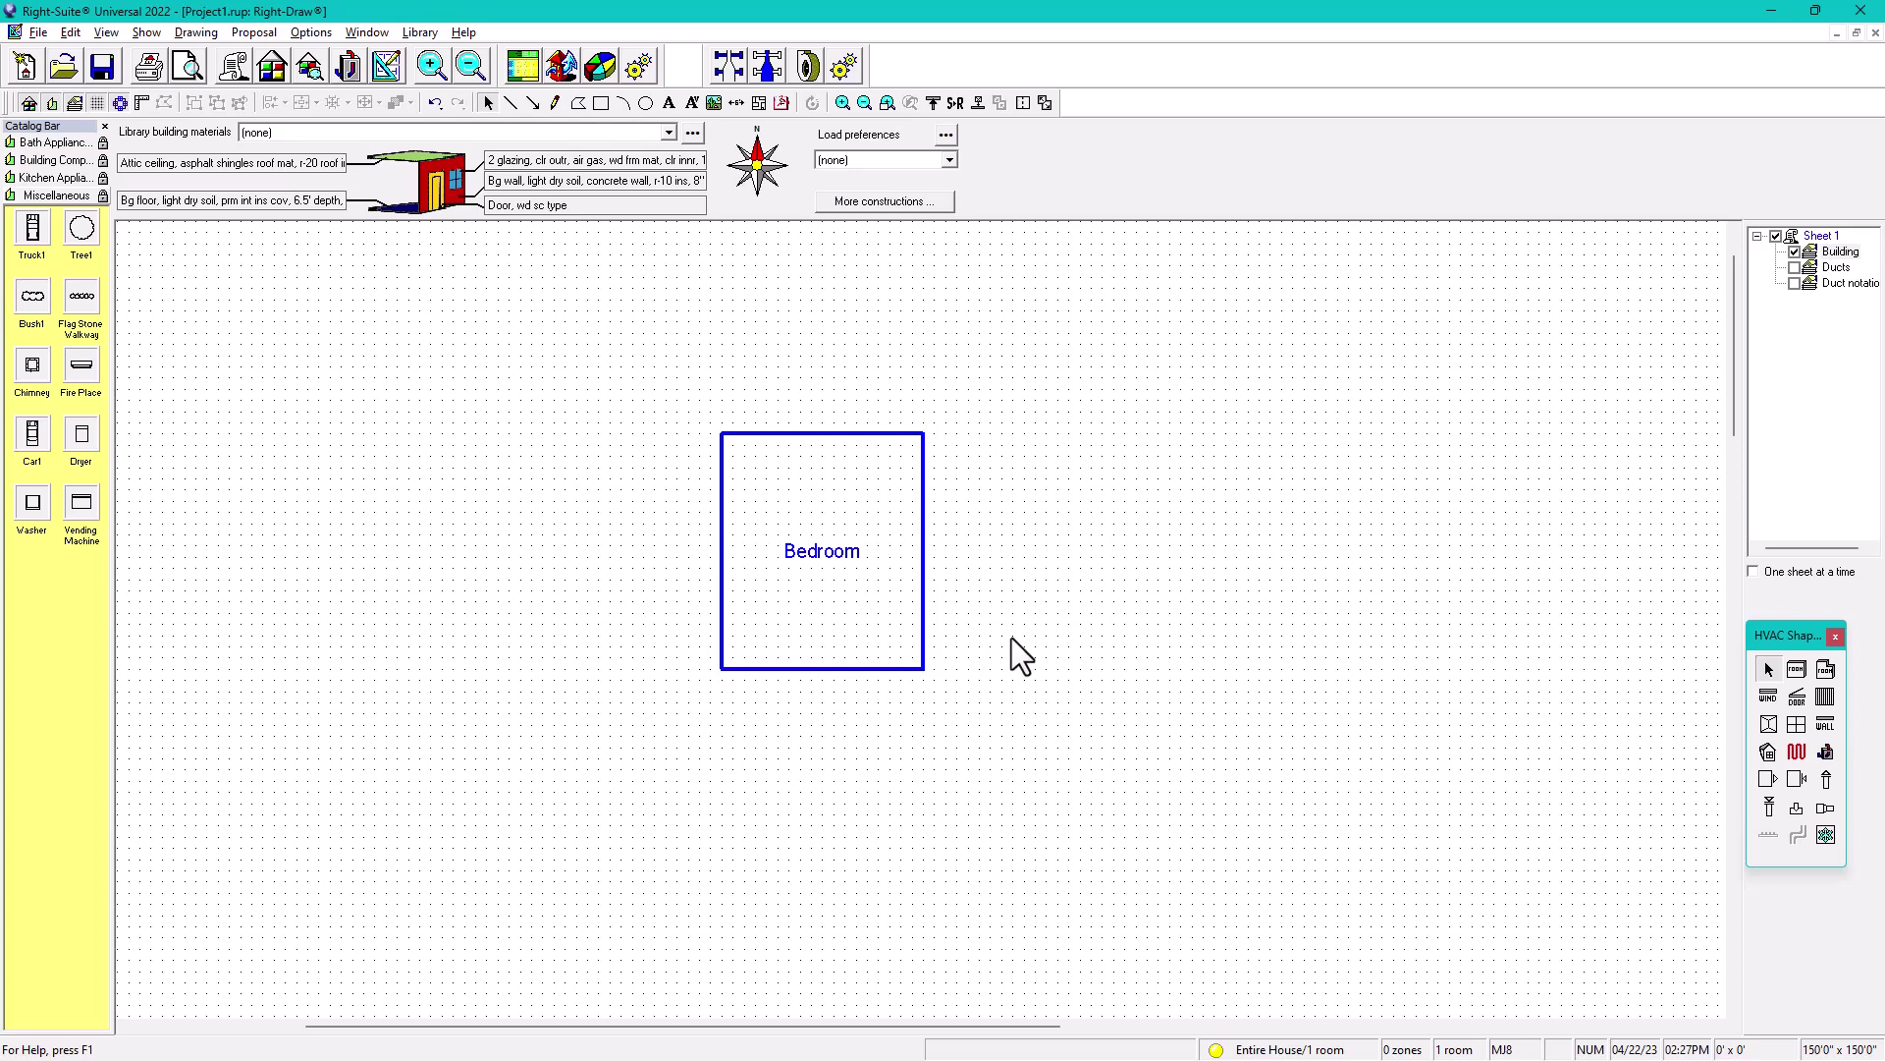
Add a 6'-0" horizontal dimension outward above the Bedroom's upper-right corner and a 4'-0" vertical dimension running down near its far end
{"action": "scroll", "coordinate": [927, 548], "scroll_direction": "up", "scroll_amount": 2}
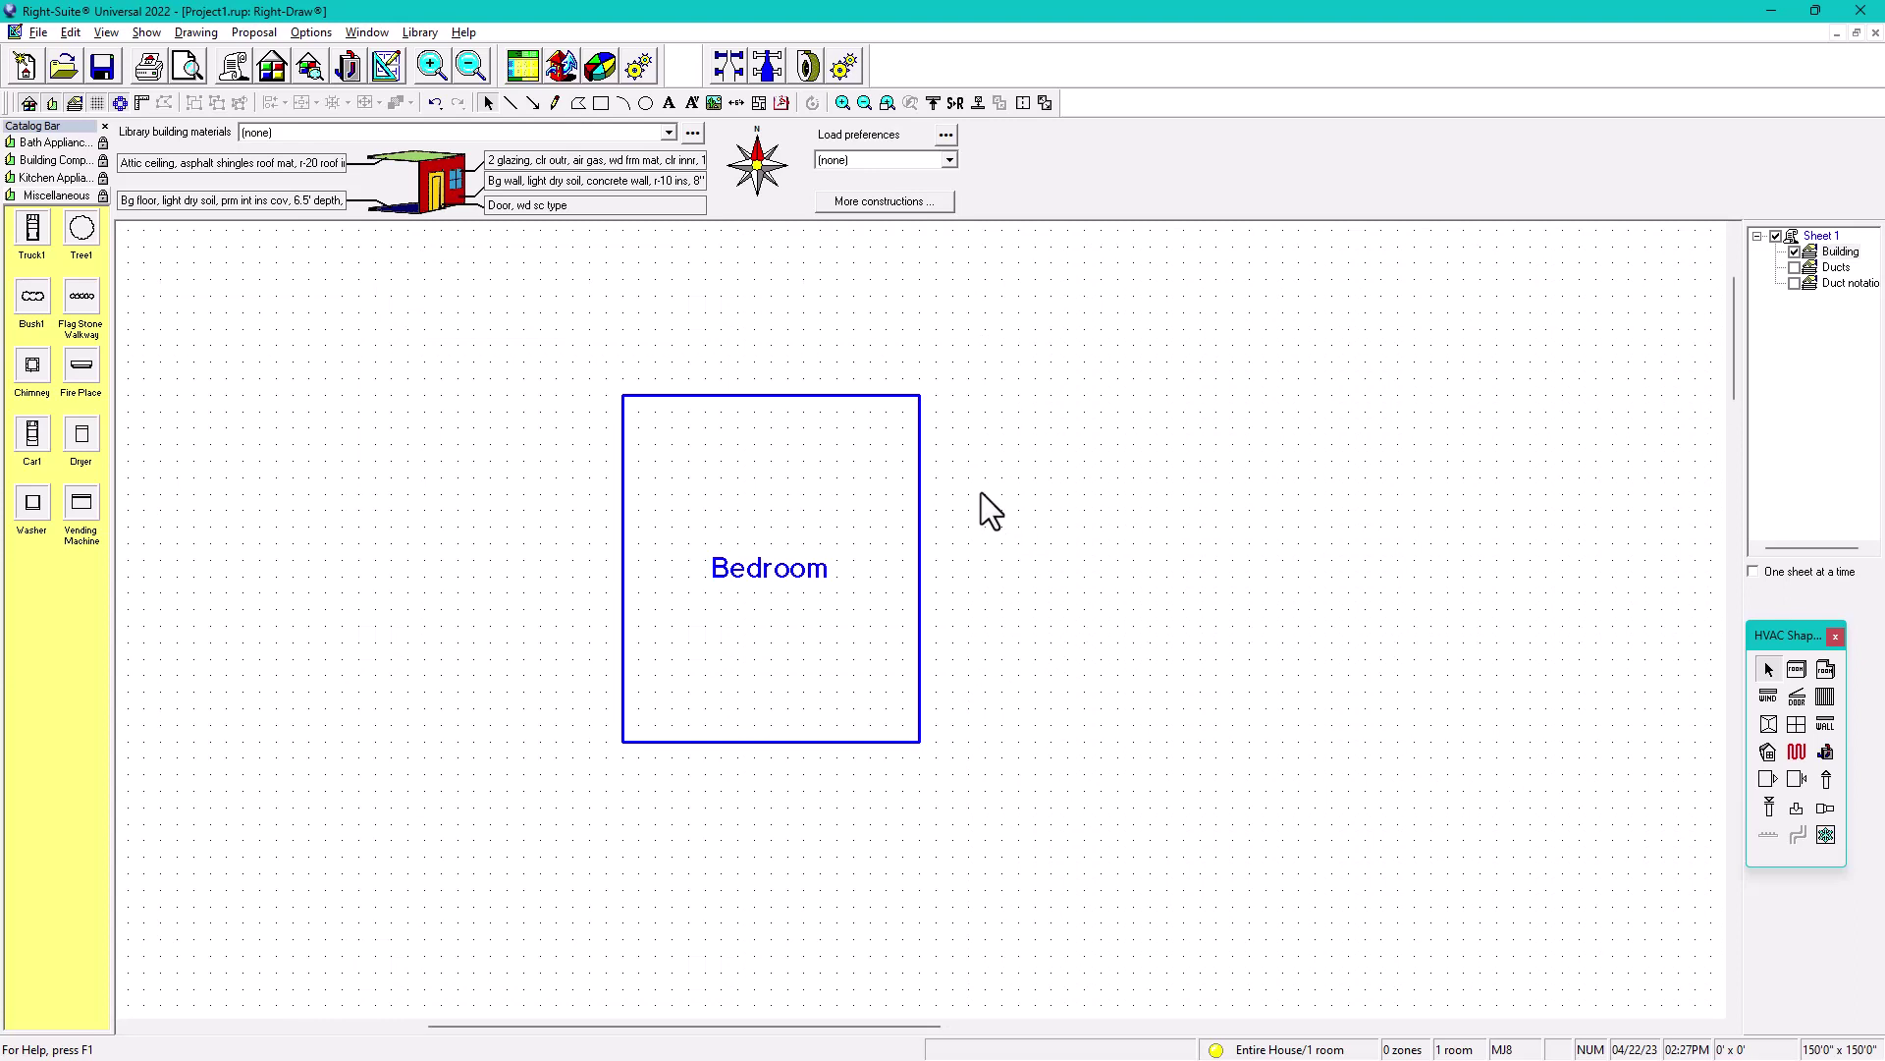
{"action": "left_click", "coordinate": [738, 102]}
{"action": "left_click", "coordinate": [921, 362]}
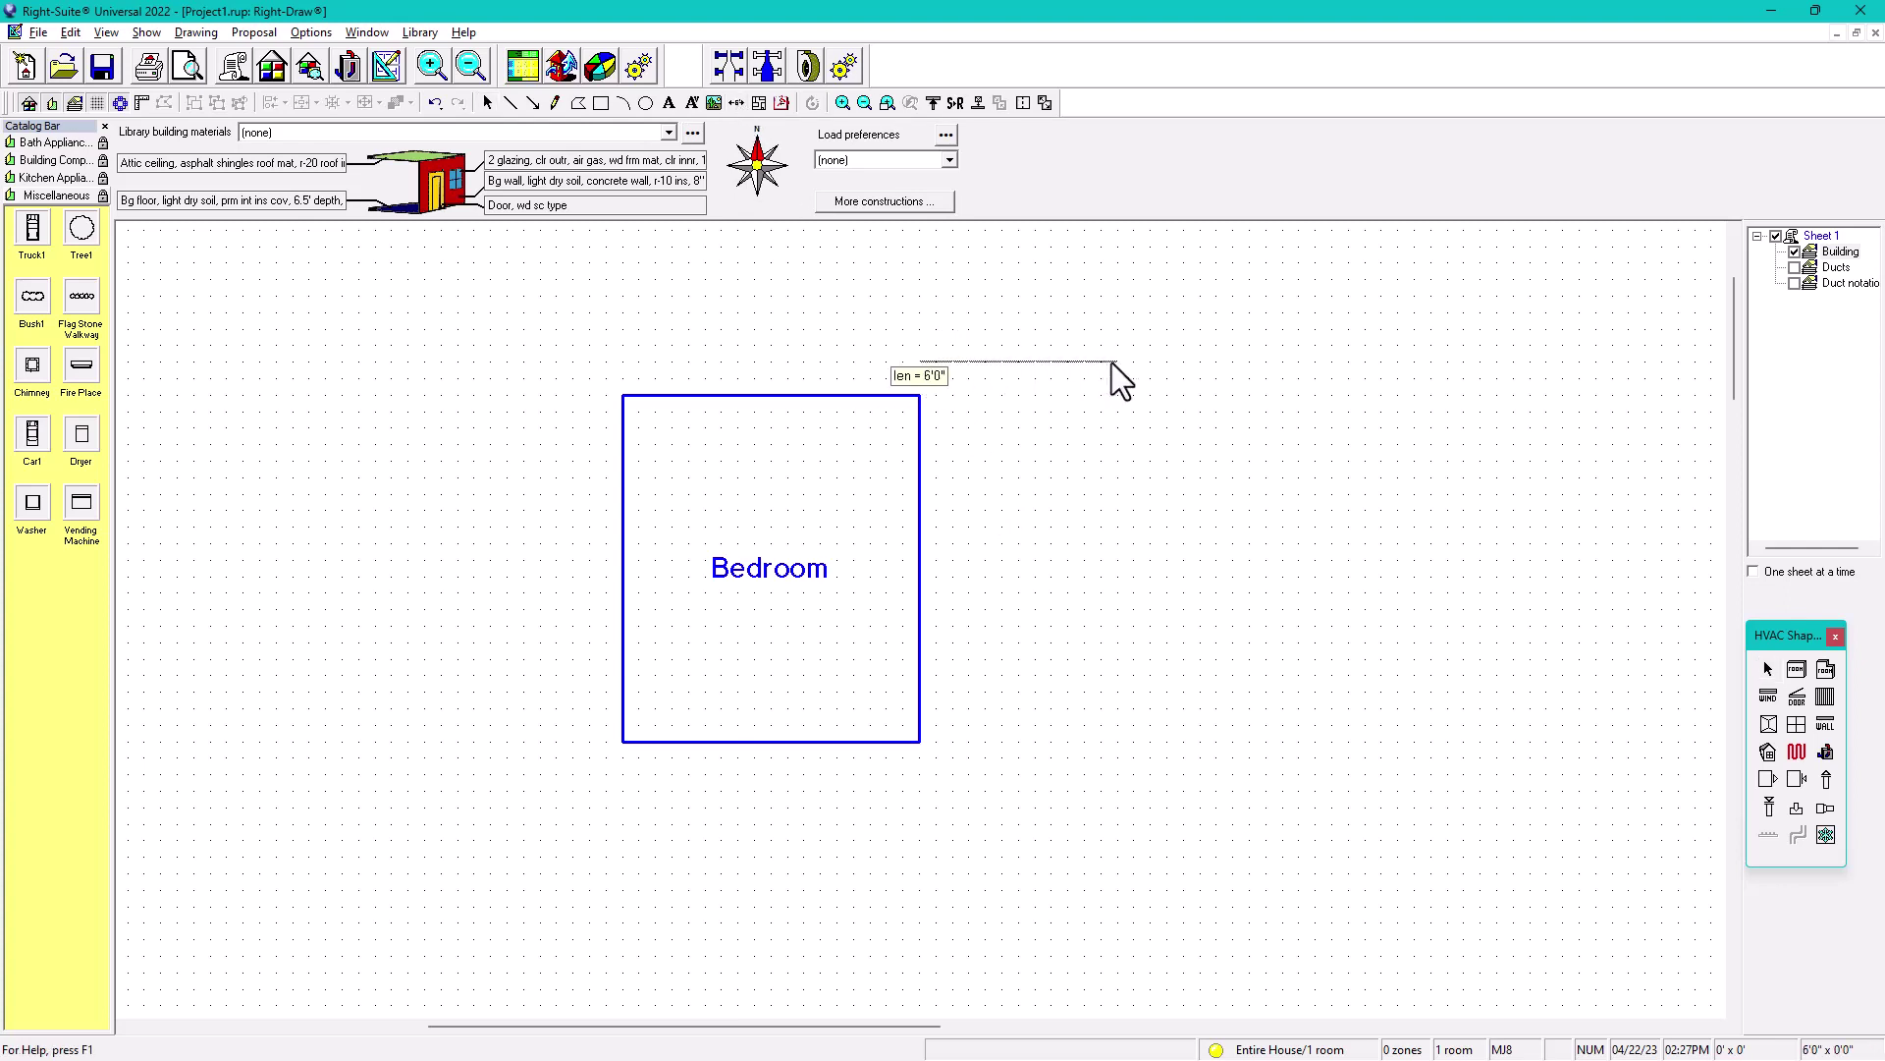
{"action": "left_click", "coordinate": [1114, 362]}
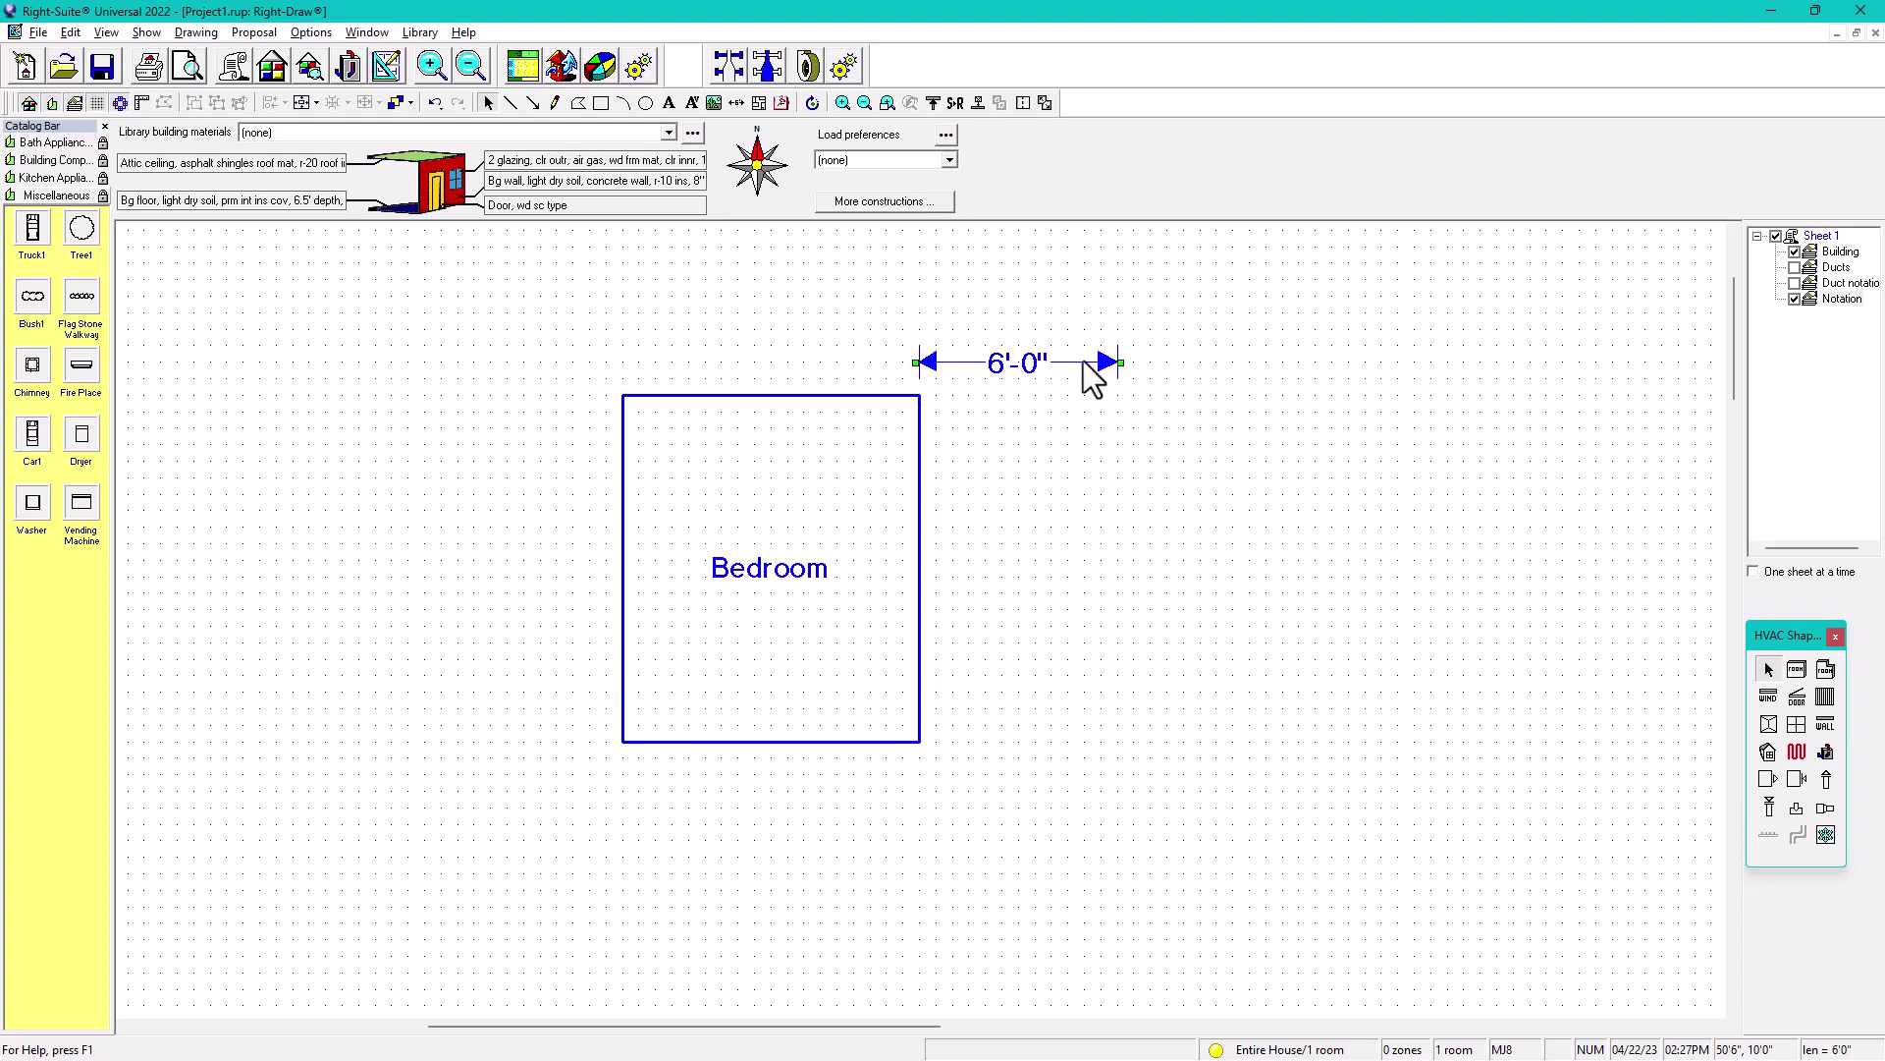
{"action": "left_click", "coordinate": [738, 102]}
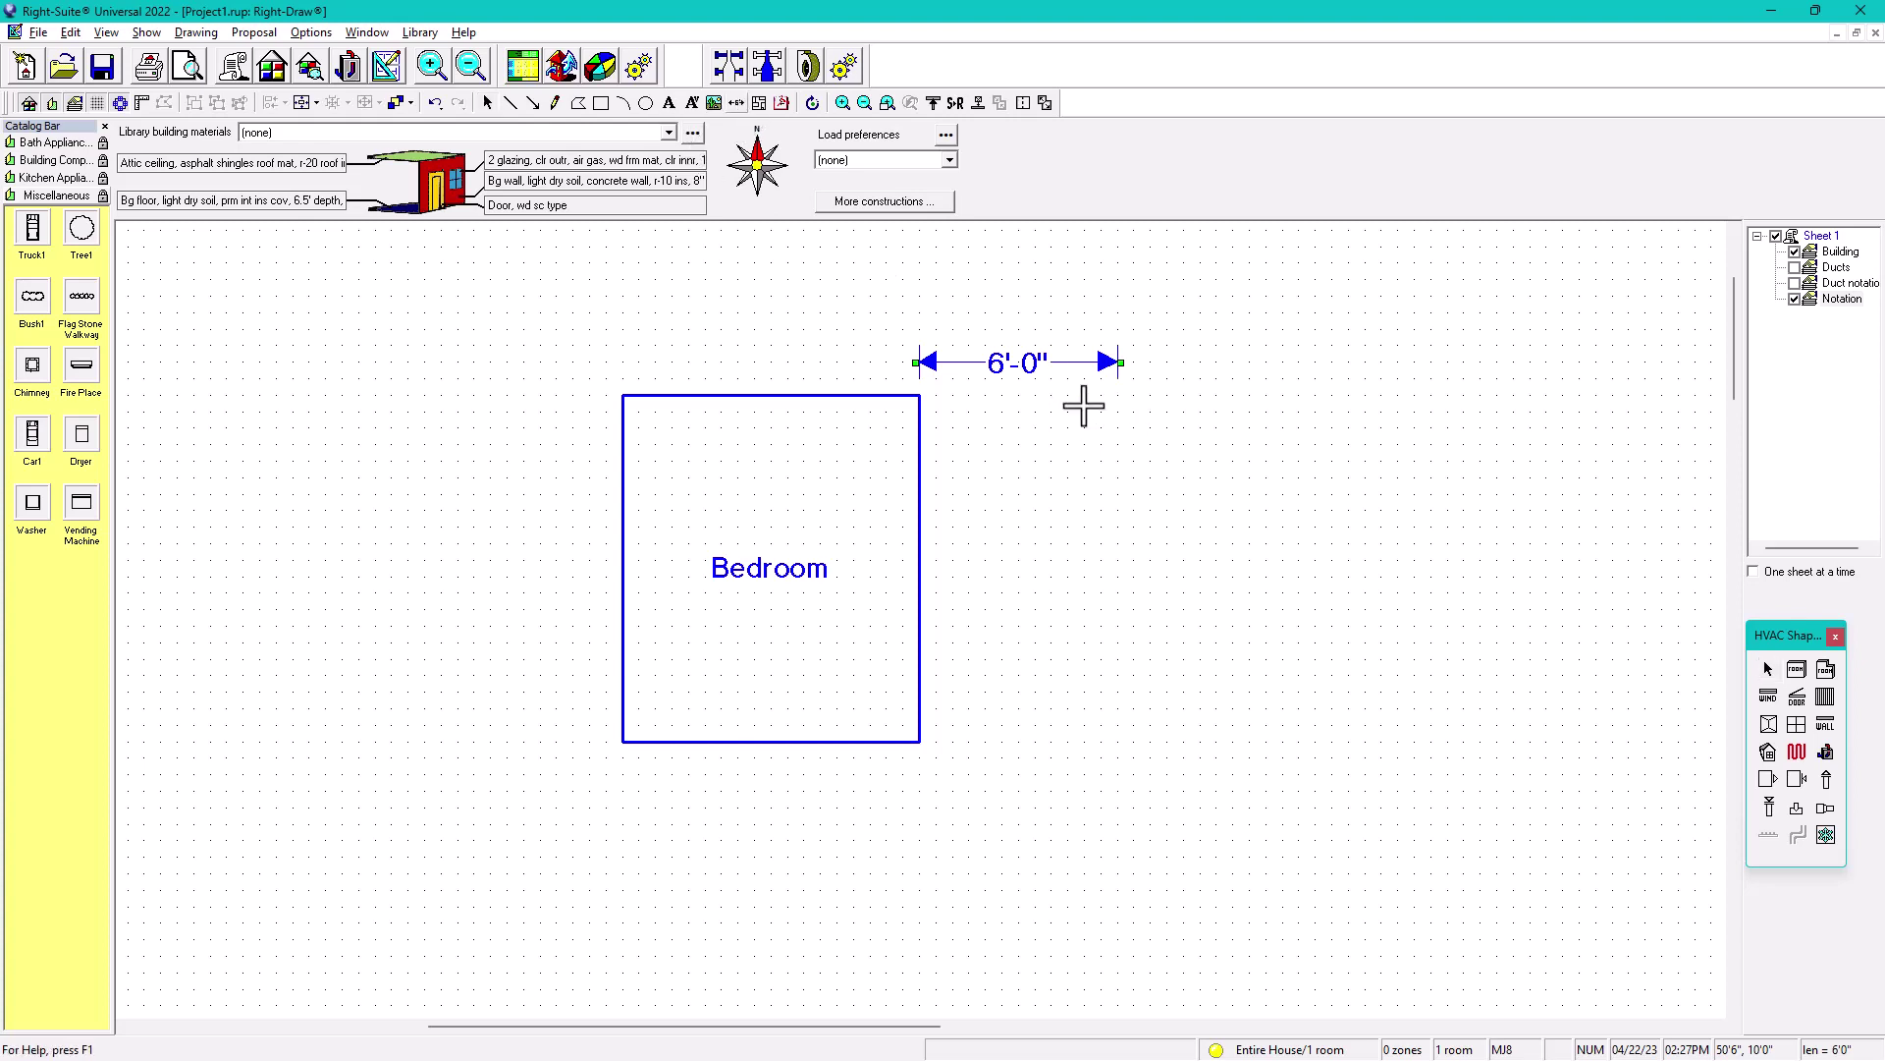
{"action": "left_click", "coordinate": [1135, 396]}
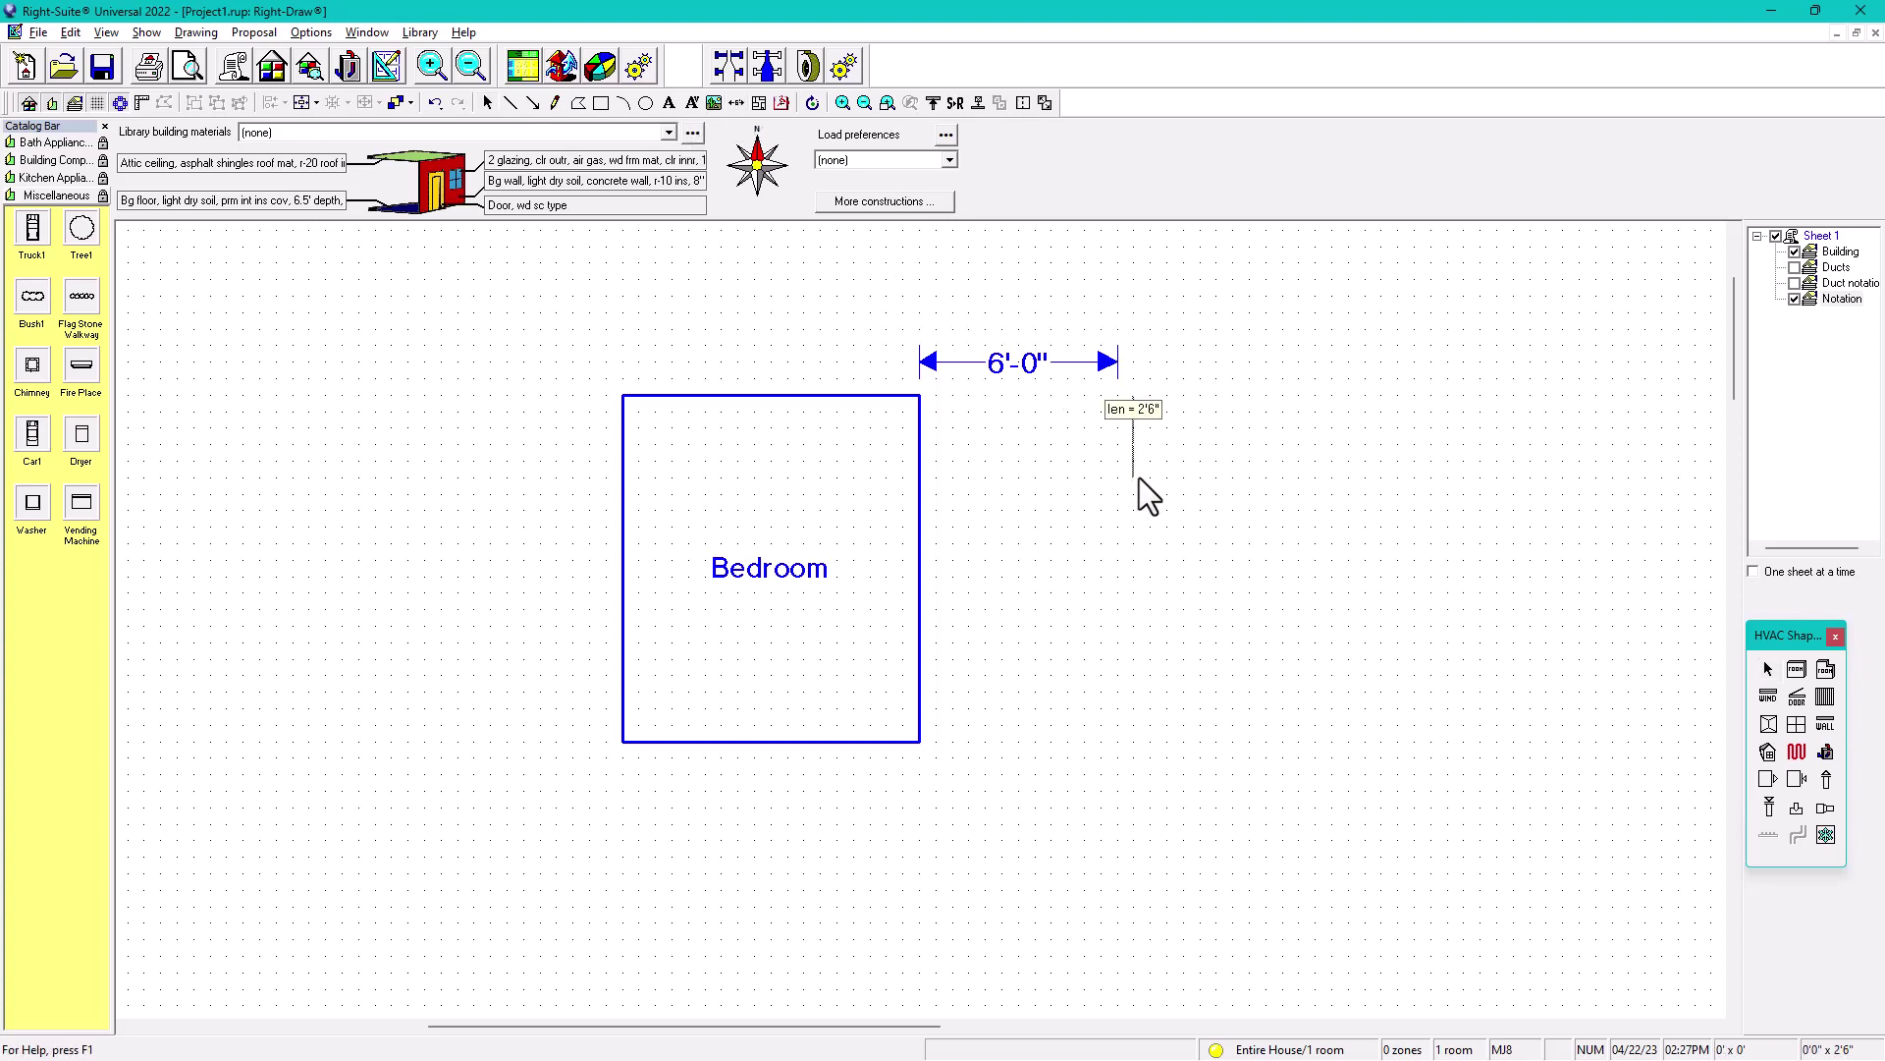
{"action": "left_click", "coordinate": [1133, 518]}
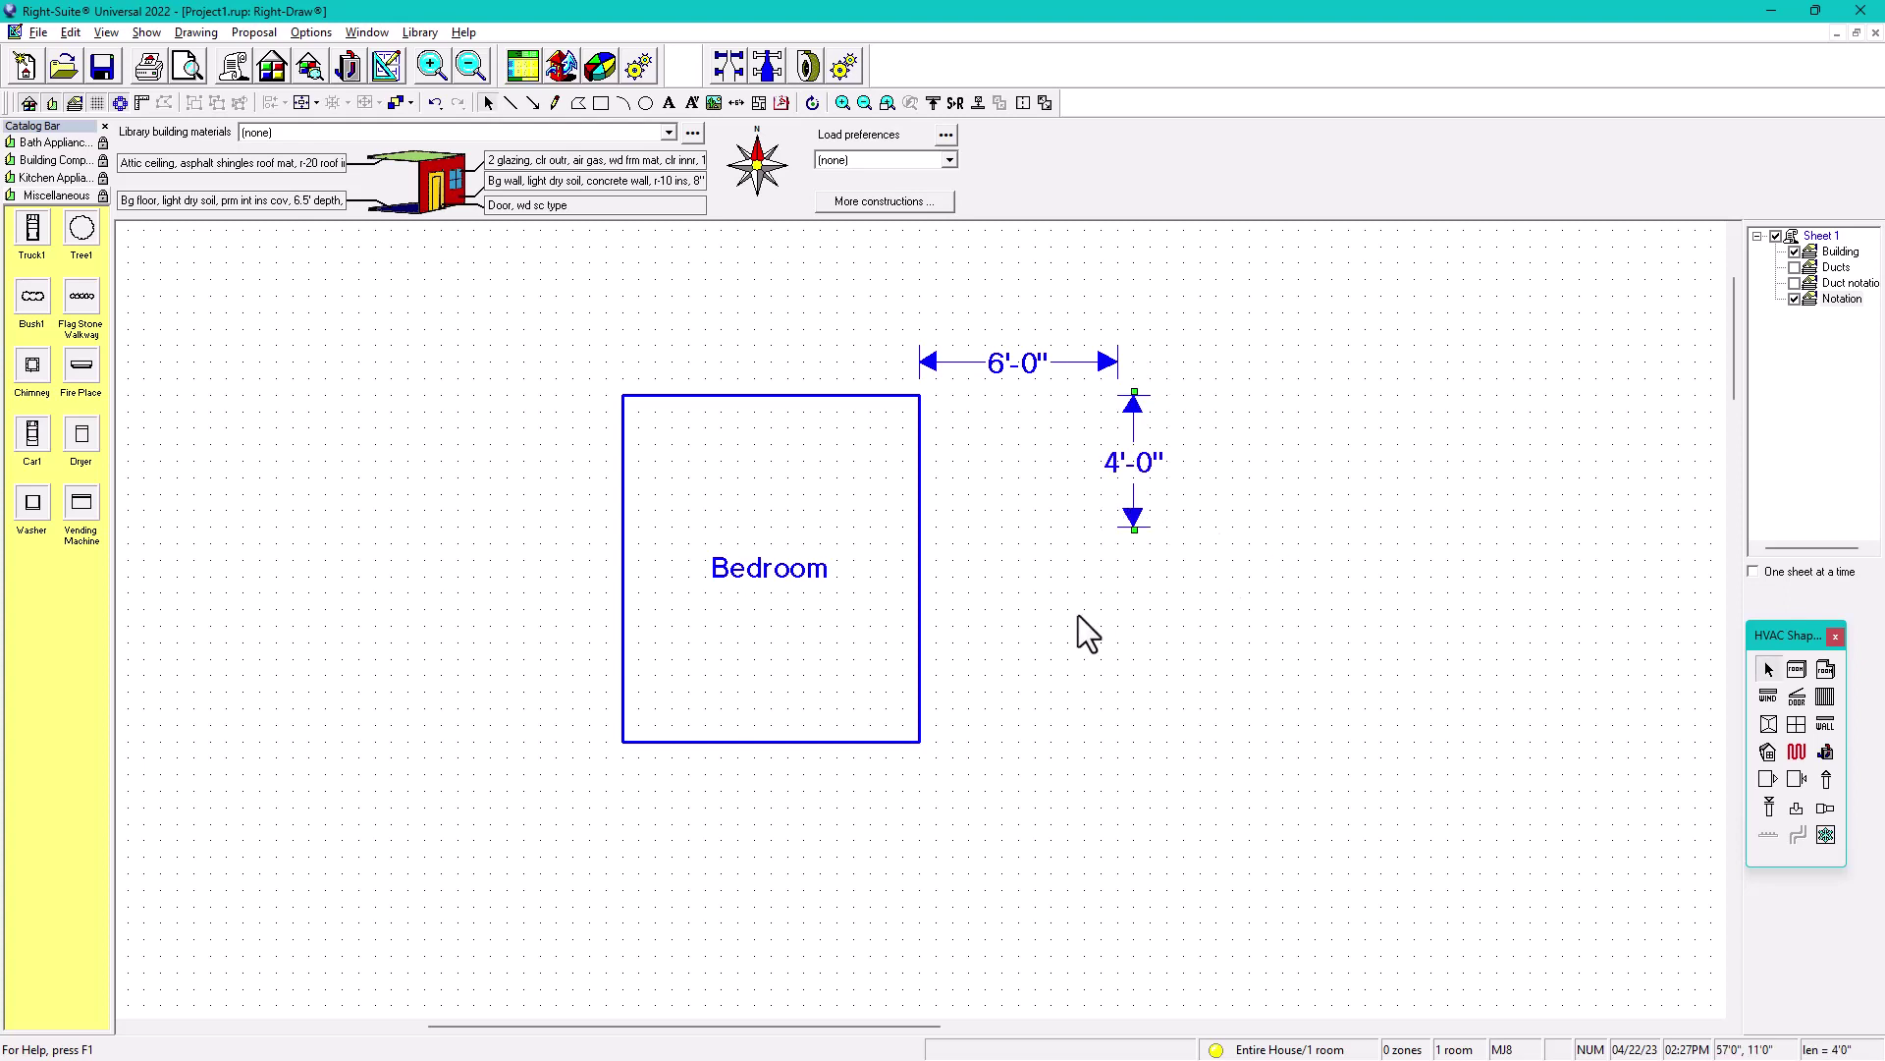
{"action": "left_click", "coordinate": [1310, 669]}
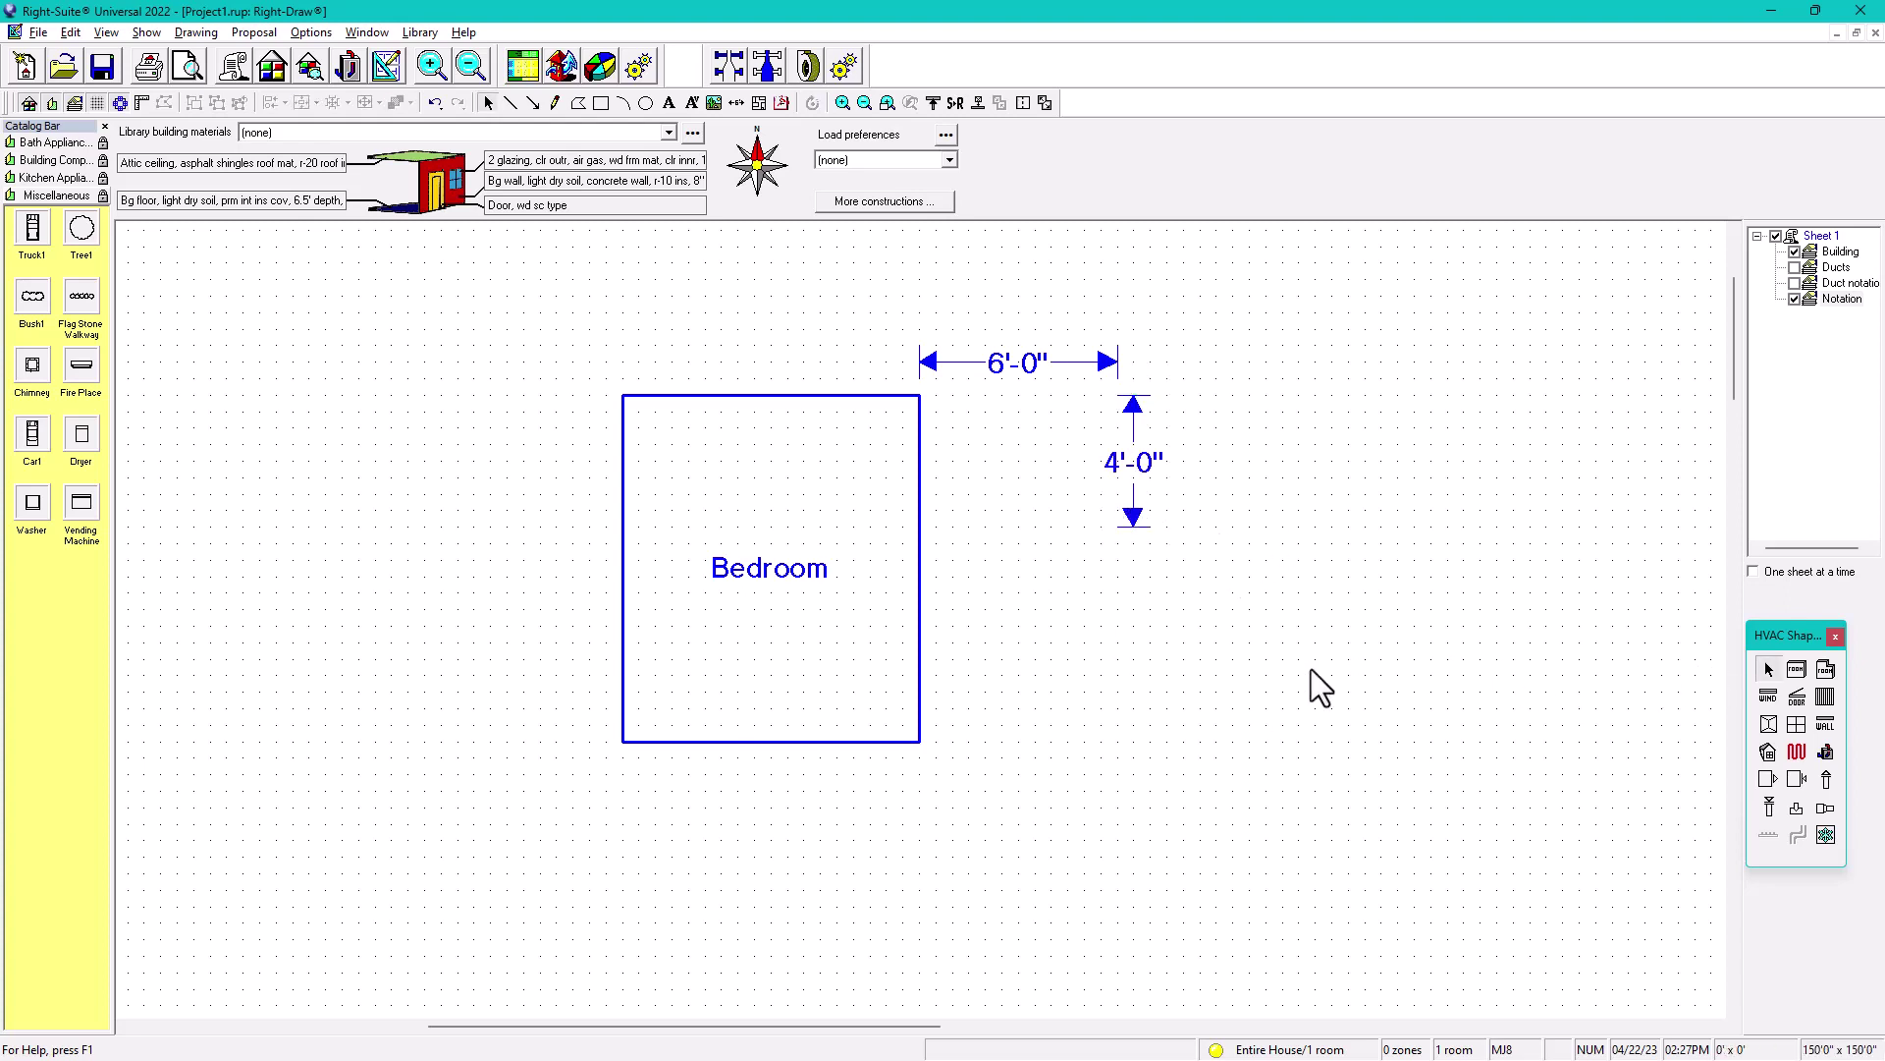
Enlarge the Bedroom to 11'0" x 13'6" by stretching its lower wall downward and its left wall outward
{"action": "left_click", "coordinate": [771, 742]}
{"action": "left_click_drag", "start_coordinate": [770, 744], "coordinate": [783, 847]}
{"action": "left_click_drag", "start_coordinate": [625, 621], "coordinate": [556, 616]}
{"action": "left_click", "coordinate": [1074, 670]}
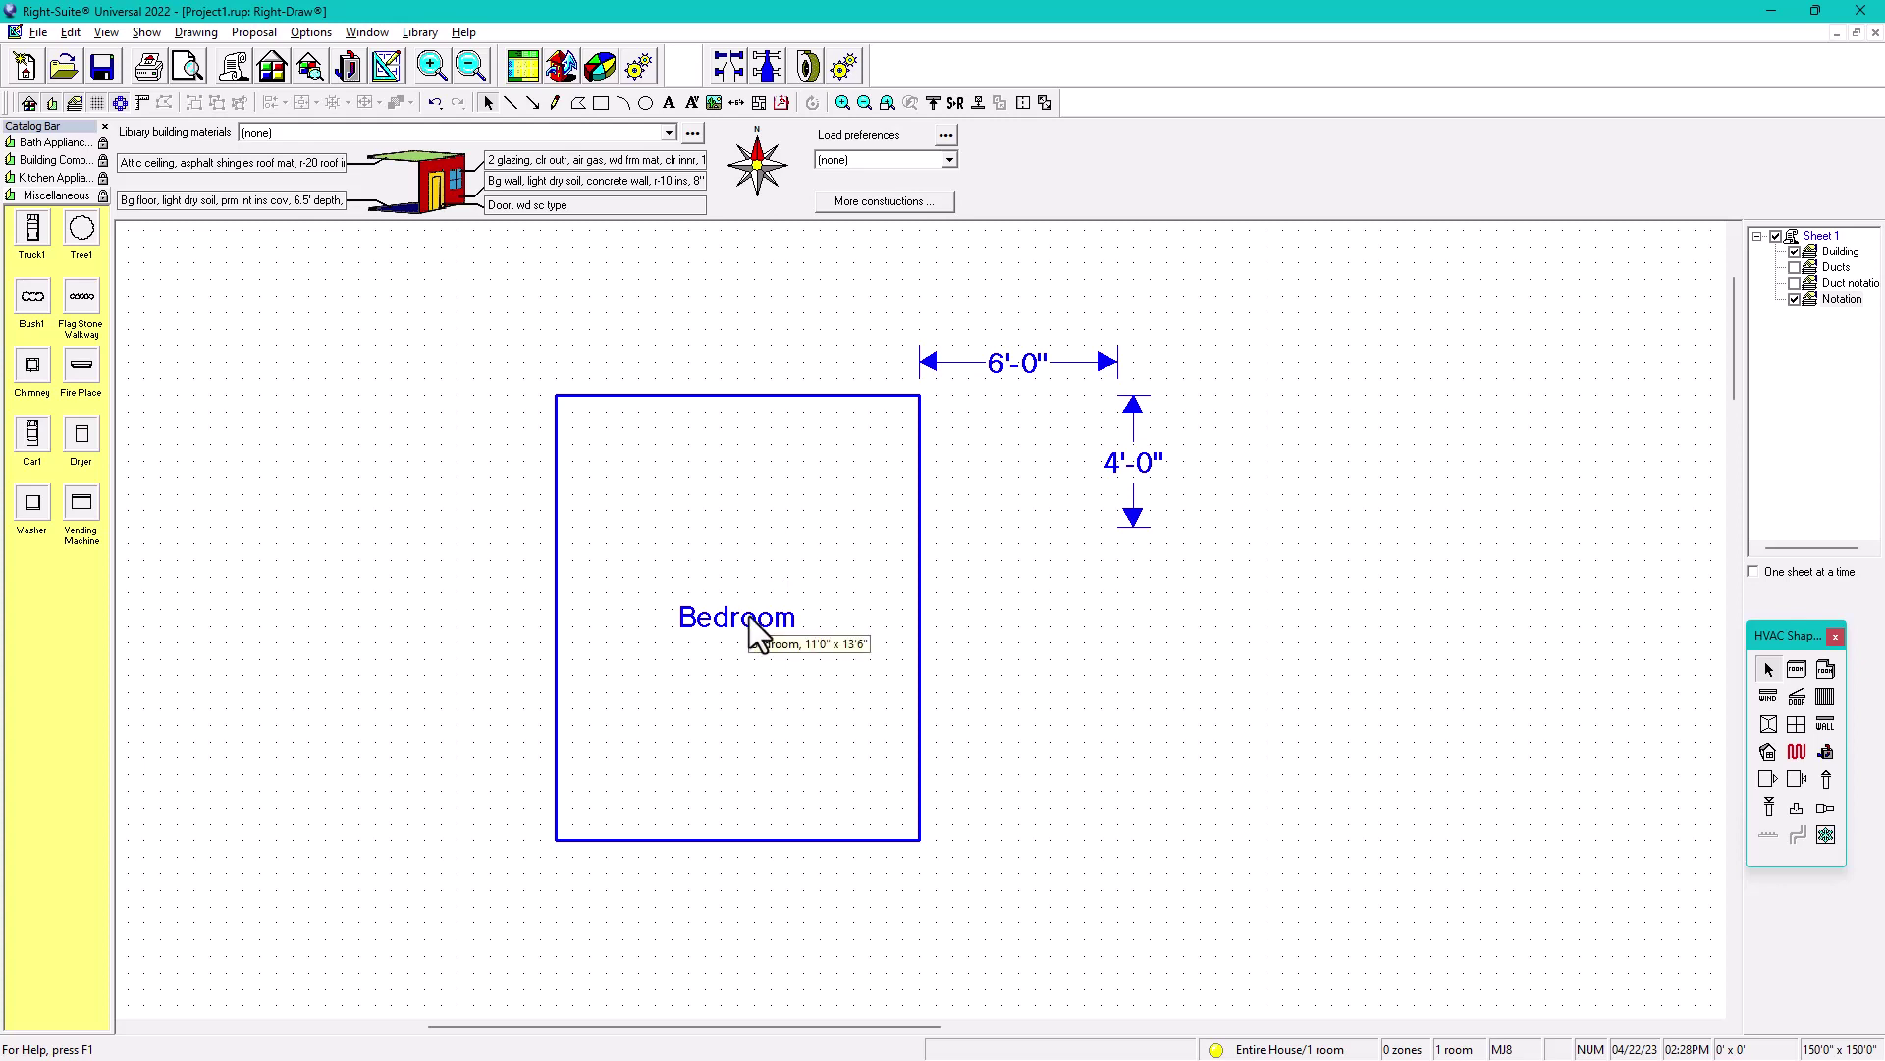
Draw a 6'0" x 4'0" room against the upper part of the Bedroom's right wall and name it Closet
{"action": "left_click", "coordinate": [1797, 670]}
{"action": "left_click_drag", "start_coordinate": [935, 411], "coordinate": [1124, 540]}
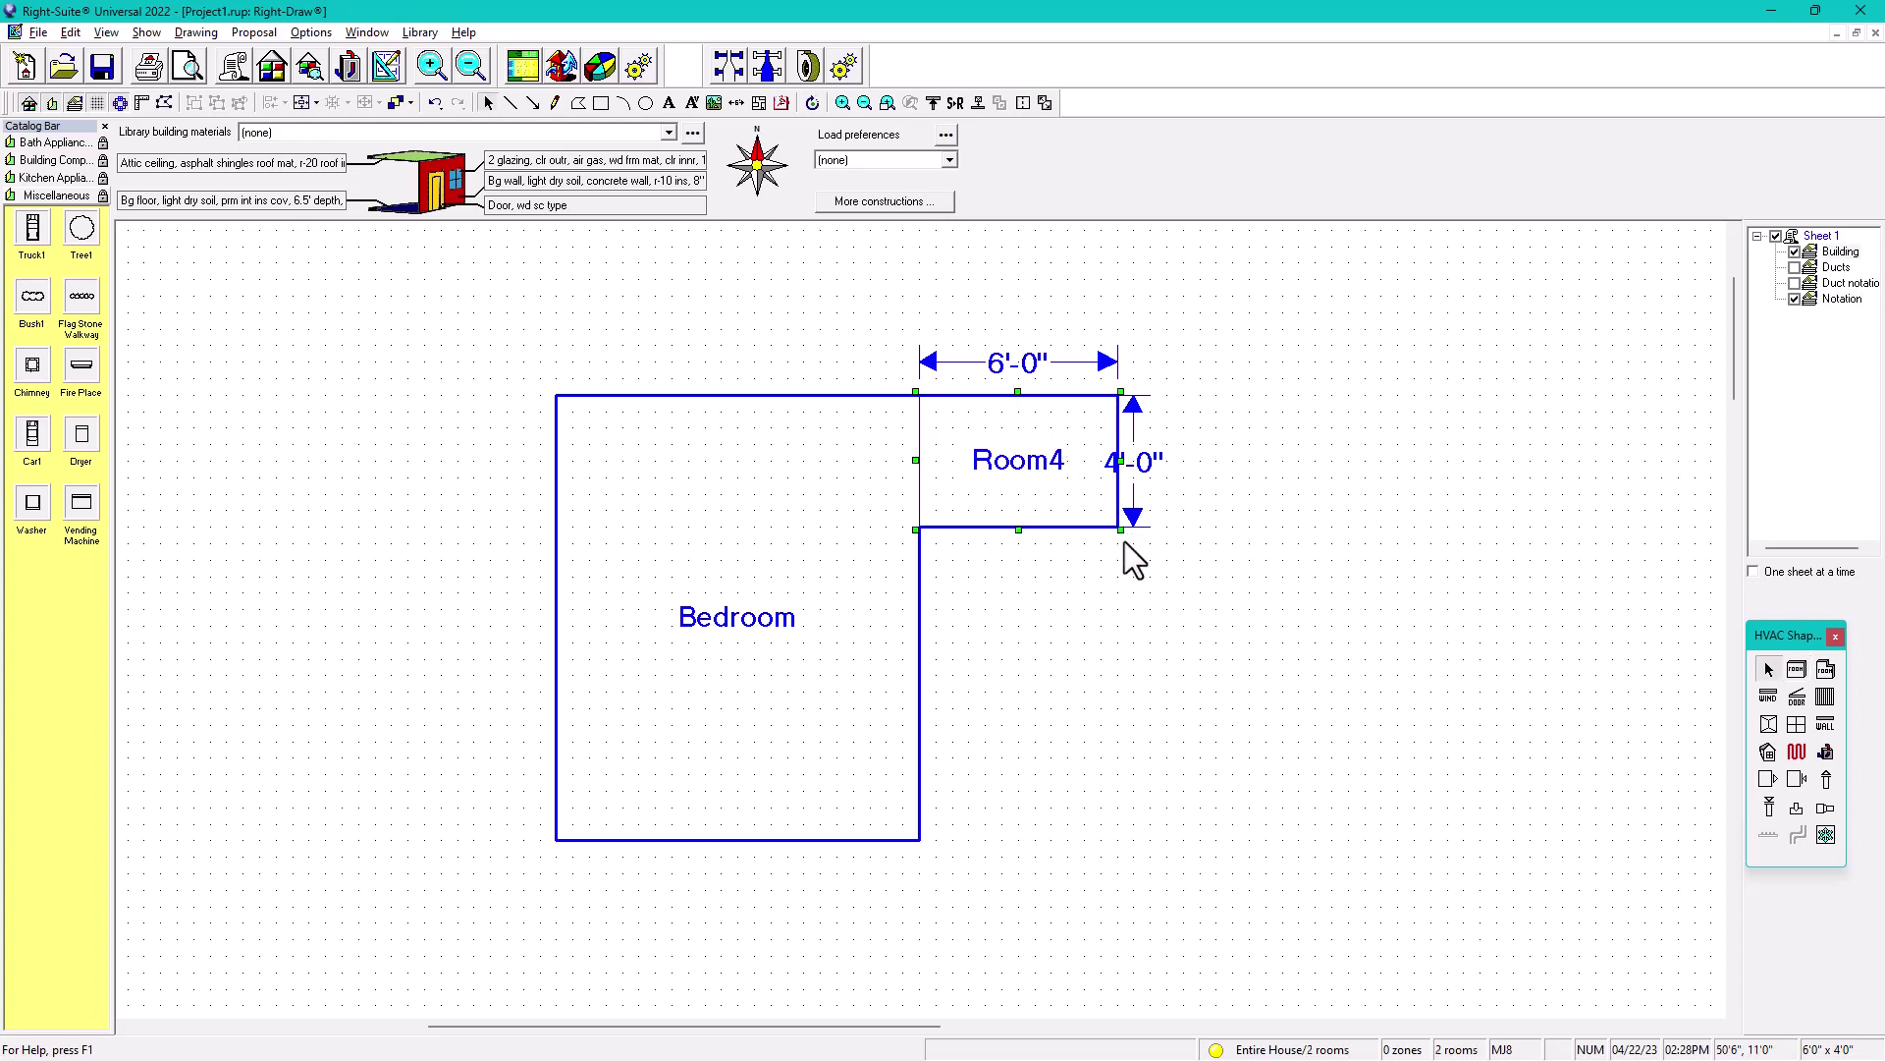
{"action": "double_click", "coordinate": [1078, 465]}
{"action": "key", "text": "End"}
{"action": "key", "text": "shift+Left"}
{"action": "type", "text": "Closet"}
{"action": "key", "text": "BackSpace"}
{"action": "key", "text": "BackSpace"}
{"action": "key", "text": "BackSpace"}
{"action": "key", "text": "BackSpace"}
{"action": "key", "text": "BackSpace"}
{"action": "key", "text": "BackSpace"}
{"action": "key", "text": "BackSpace"}
{"action": "key", "text": "BackSpace"}
{"action": "key", "text": "BackSpace"}
{"action": "key", "text": "BackSpace"}
{"action": "type", "text": "Closet"}
Rename the Bedroom as Bedroom 1
{"action": "left_click", "coordinate": [795, 620]}
{"action": "left_click", "coordinate": [795, 621]}
{"action": "key", "text": "End"}
{"action": "type", "text": "1"}
{"action": "left_click", "coordinate": [1002, 660]}
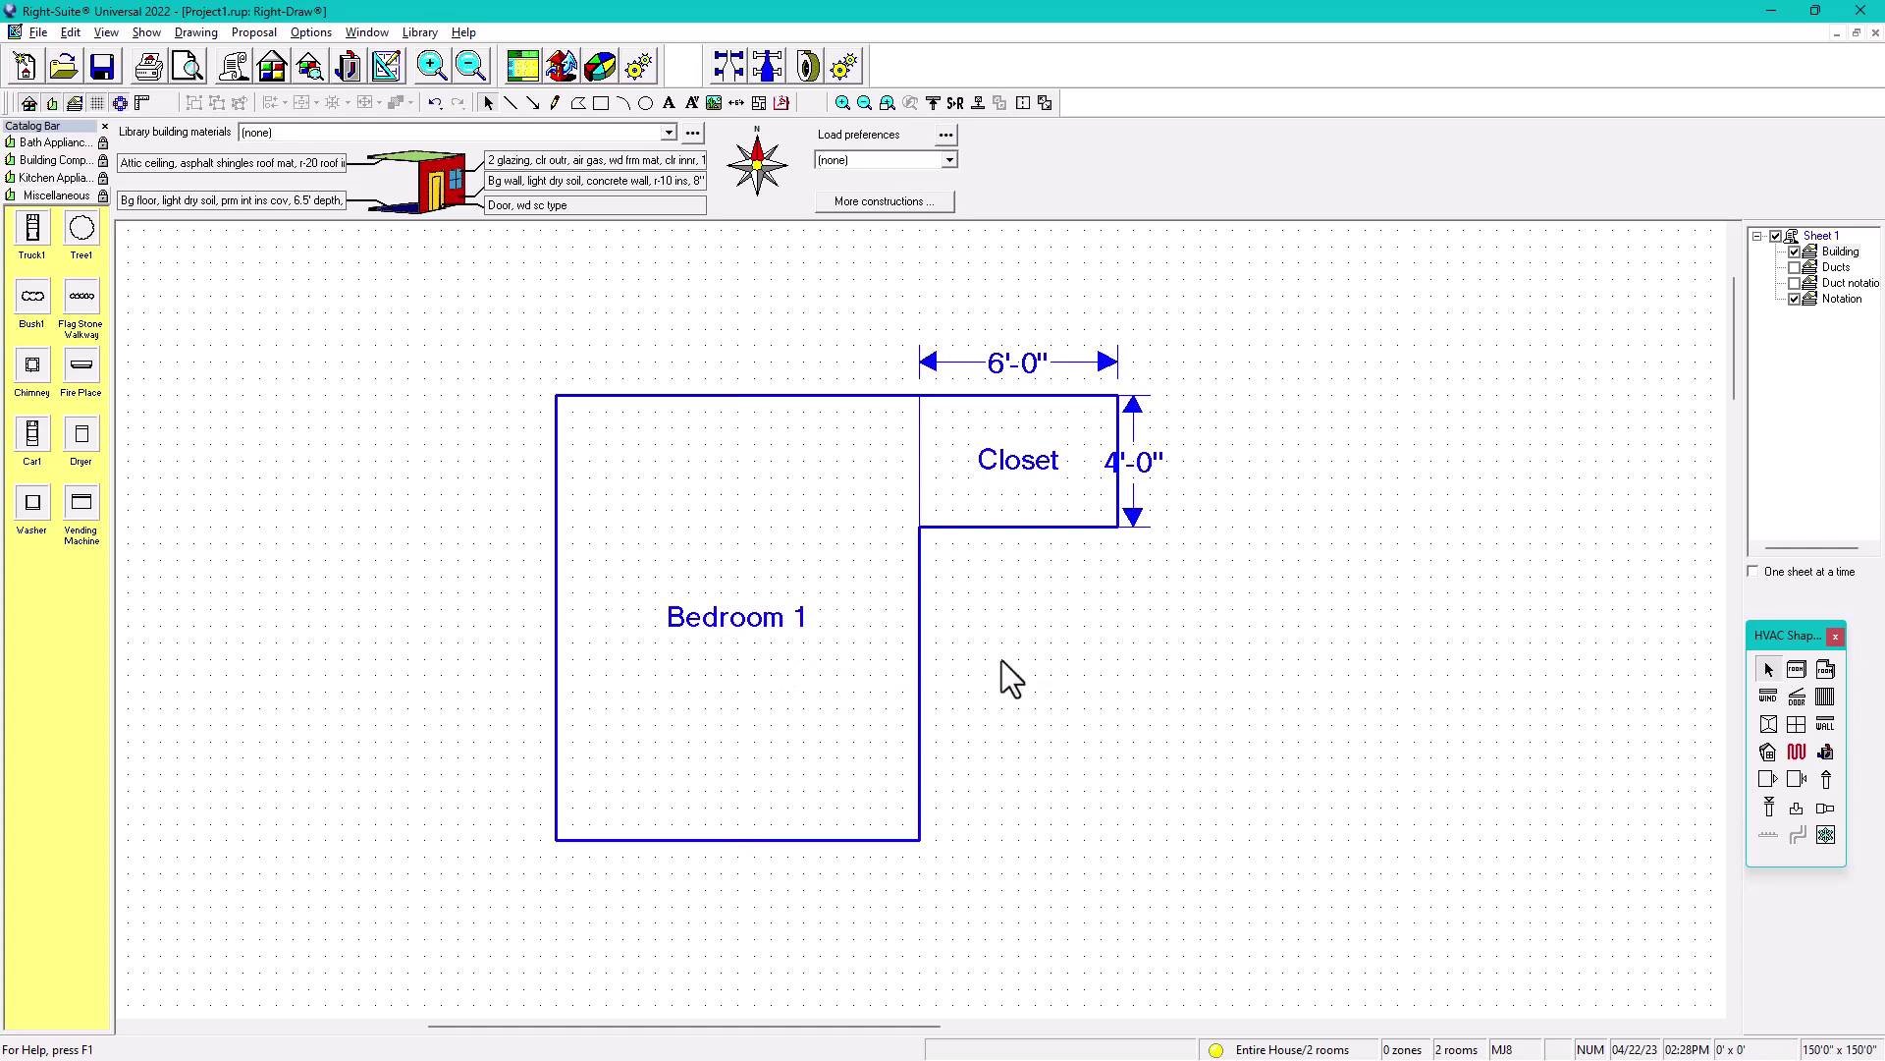
Rename the Closet as Closet 1
{"action": "left_click", "coordinate": [1041, 478]}
{"action": "left_click", "coordinate": [1068, 463]}
{"action": "type", "text": "1"}
{"action": "left_click", "coordinate": [1145, 681]}
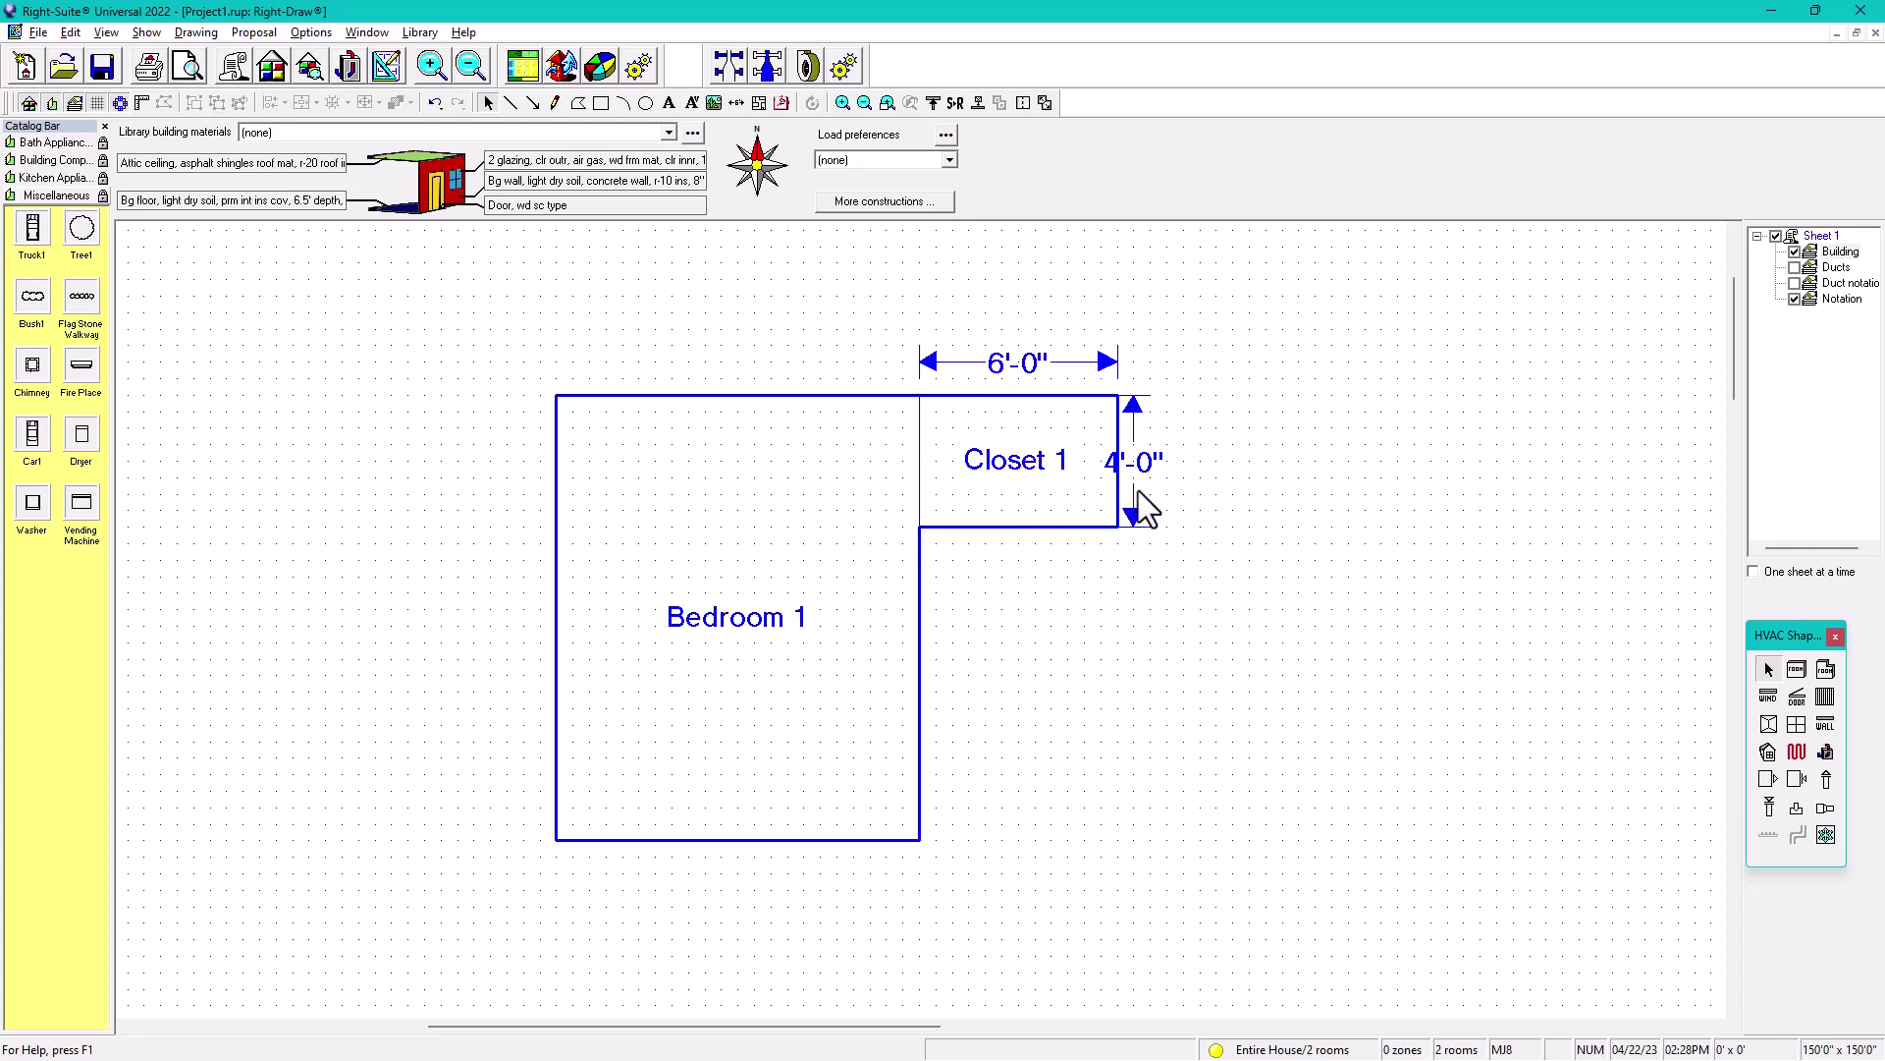
Move the 4'-0" vertical dimension outward, clear of the closet's right wall
{"action": "left_click_drag", "start_coordinate": [1135, 489], "coordinate": [1168, 490]}
{"action": "left_click", "coordinate": [1101, 649]}
With the Ducts layer temporarily shown, move the register overlapping the Bedroom 1 label to the lower right part of the room
{"action": "left_click", "coordinate": [1794, 267]}
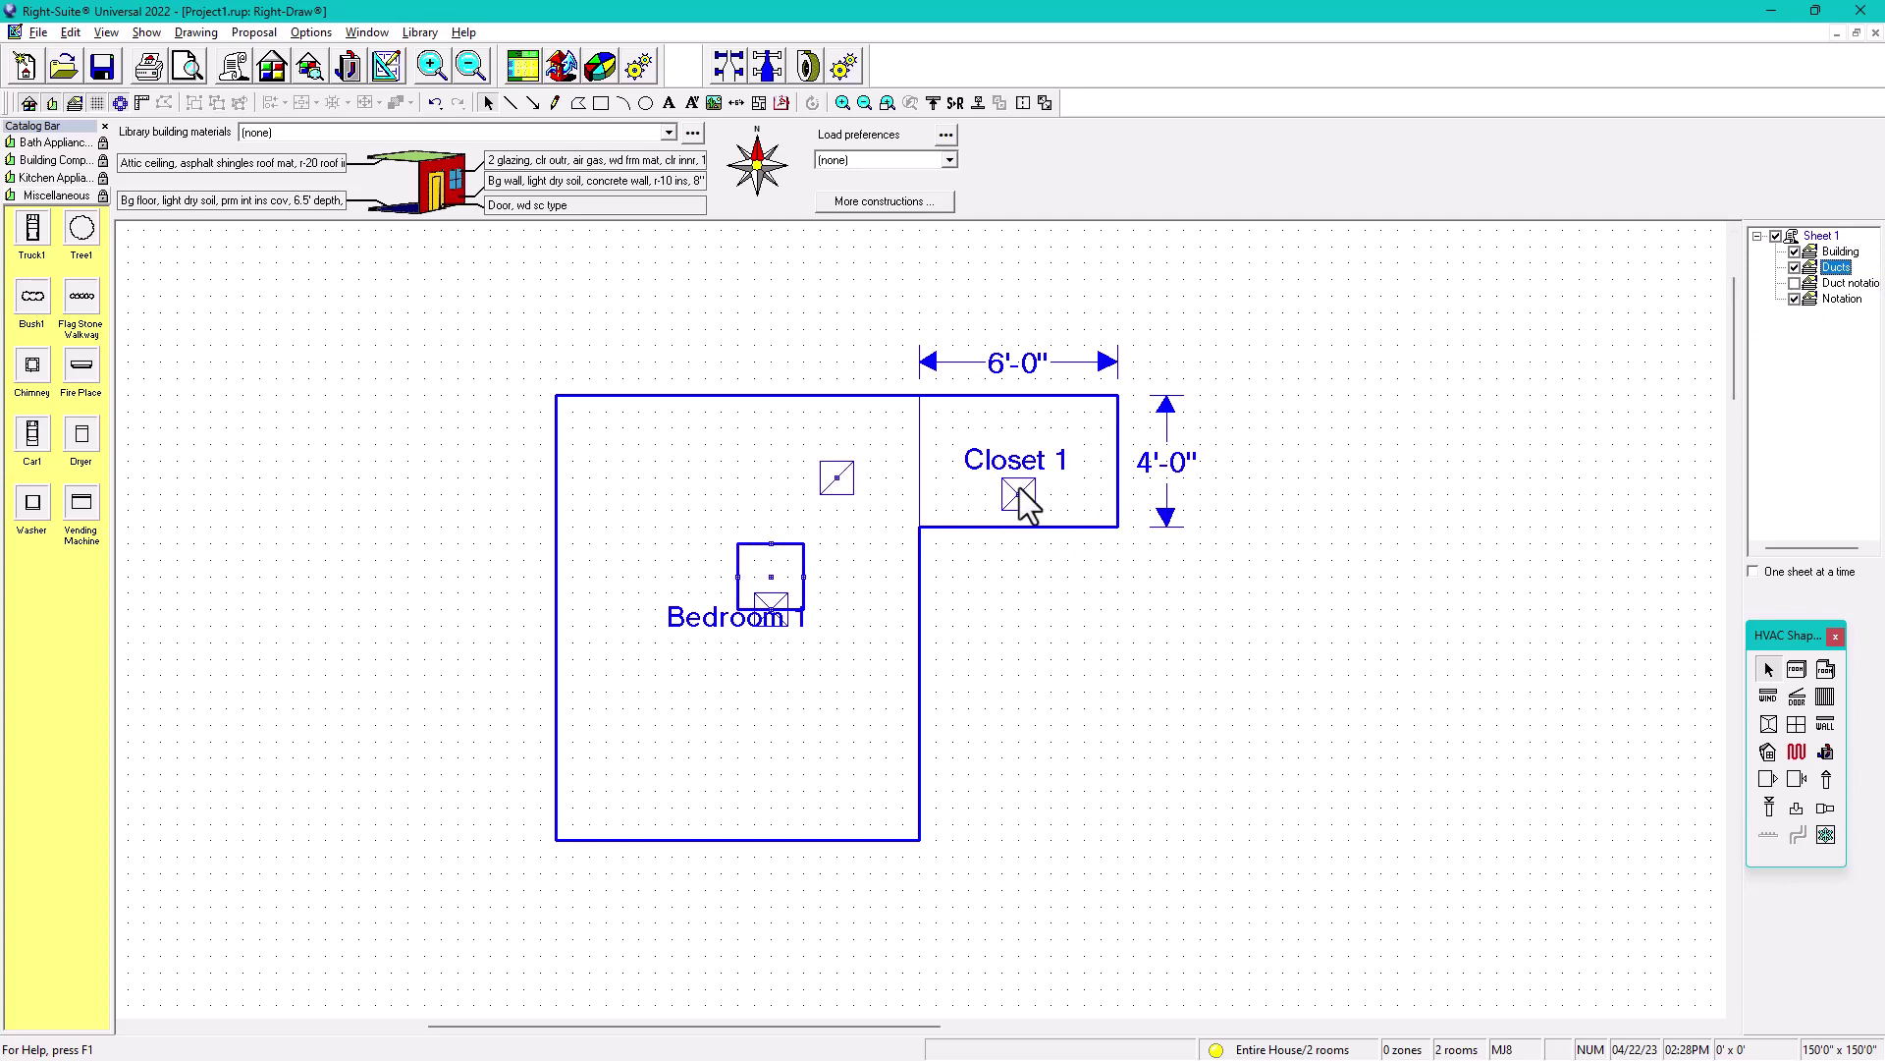
{"action": "left_click", "coordinate": [773, 603]}
{"action": "left_click_drag", "start_coordinate": [774, 602], "coordinate": [837, 723]}
{"action": "left_click", "coordinate": [741, 620]}
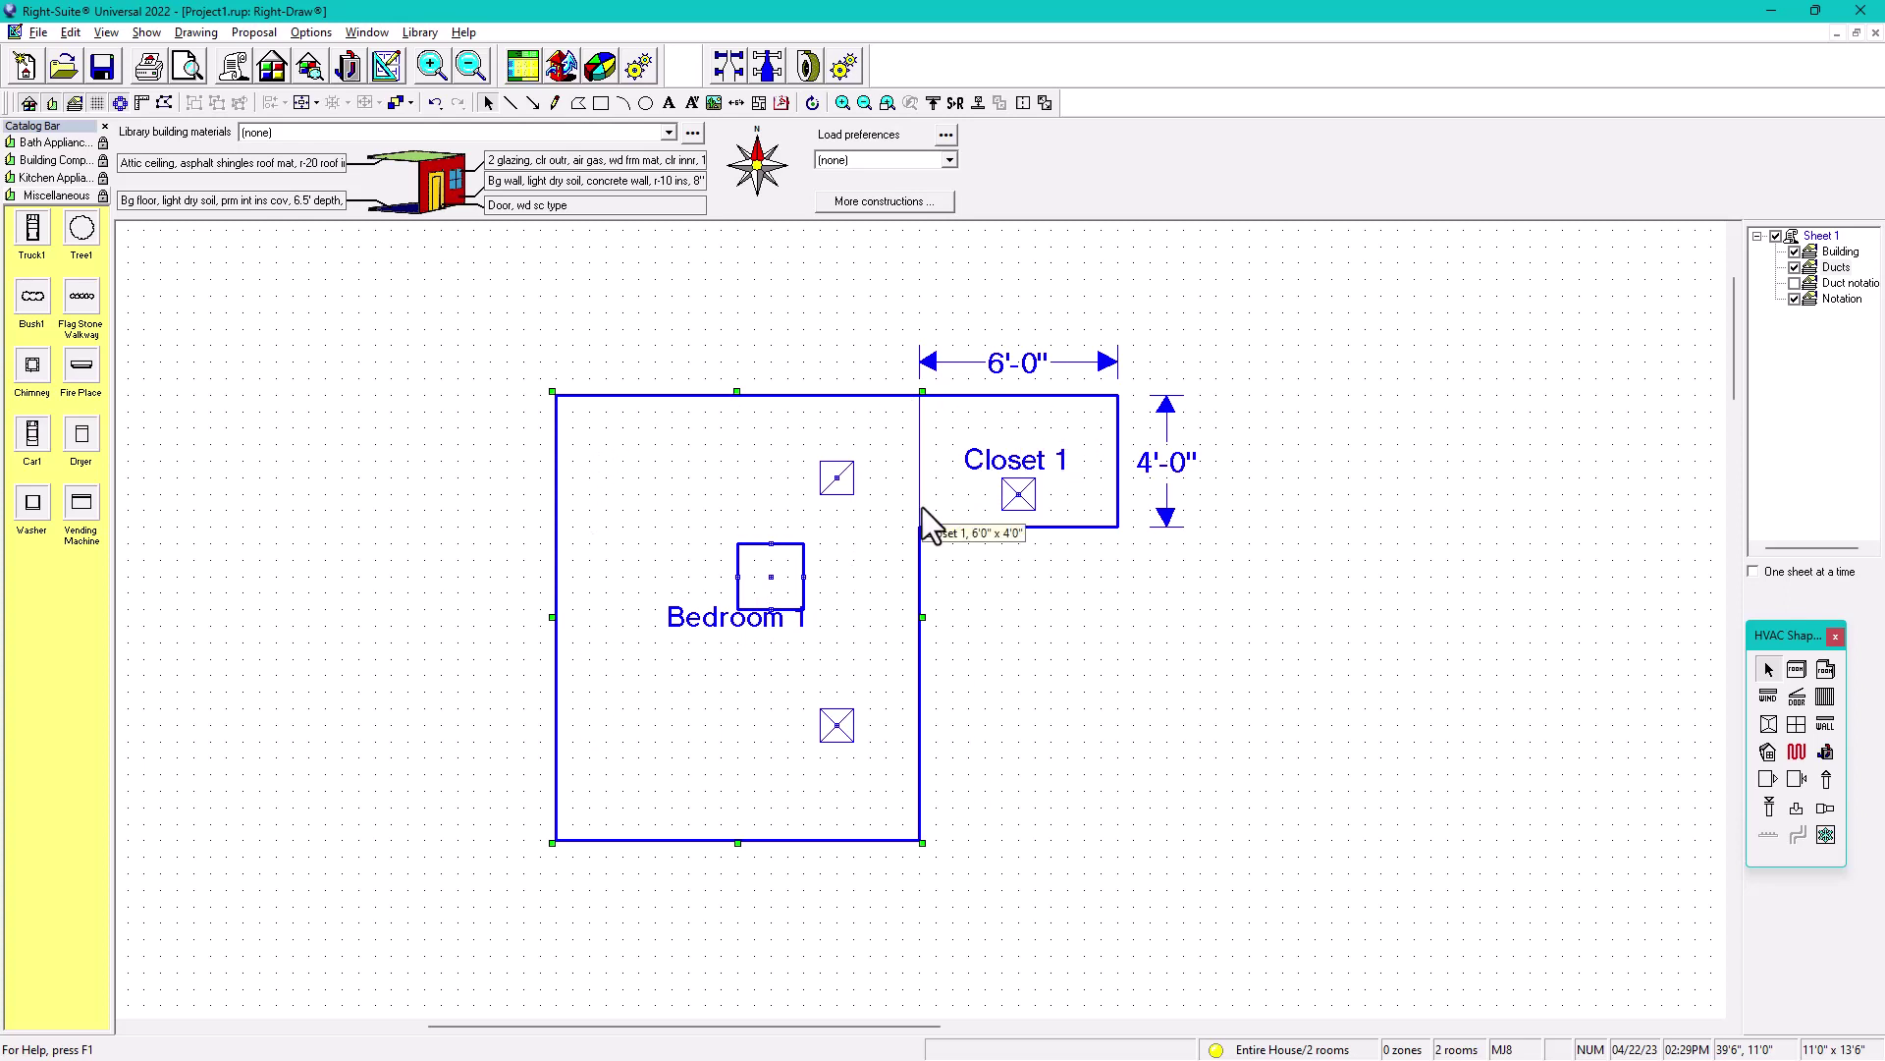
{"action": "left_click", "coordinate": [1795, 267]}
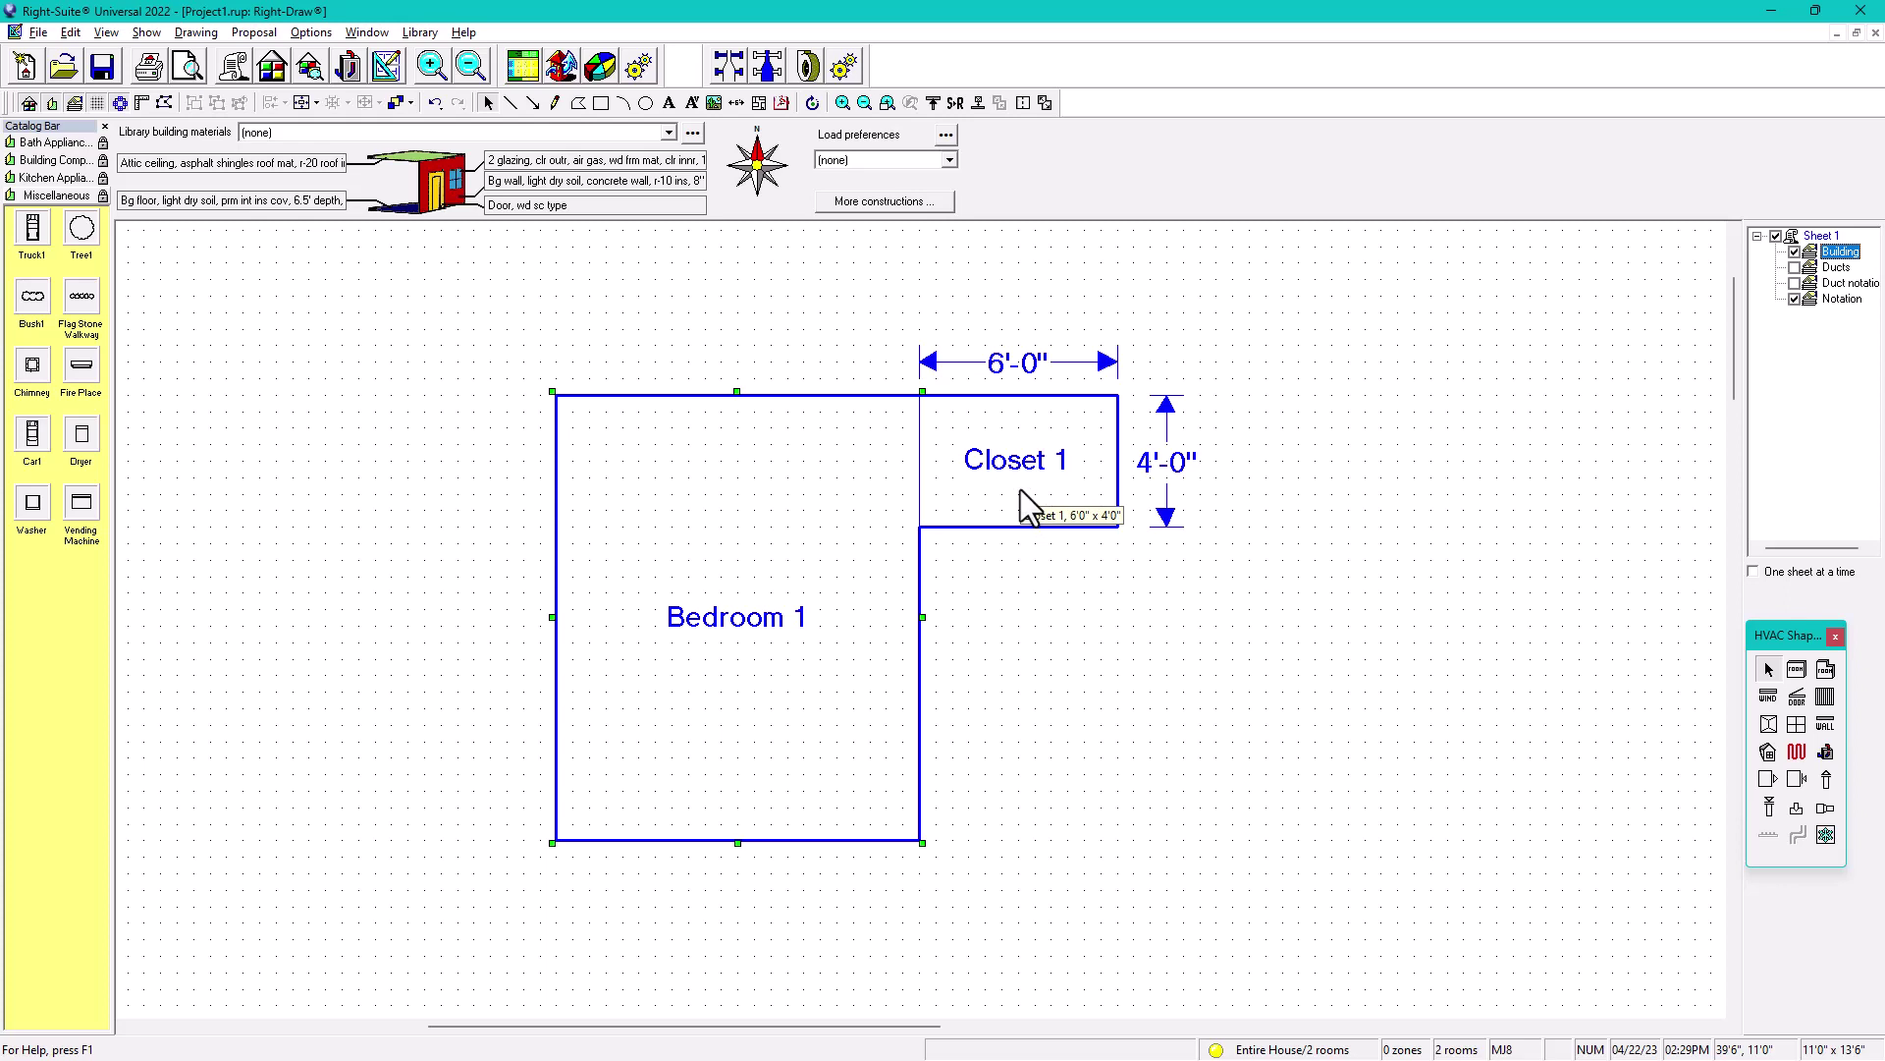
{"action": "left_click", "coordinate": [1034, 615]}
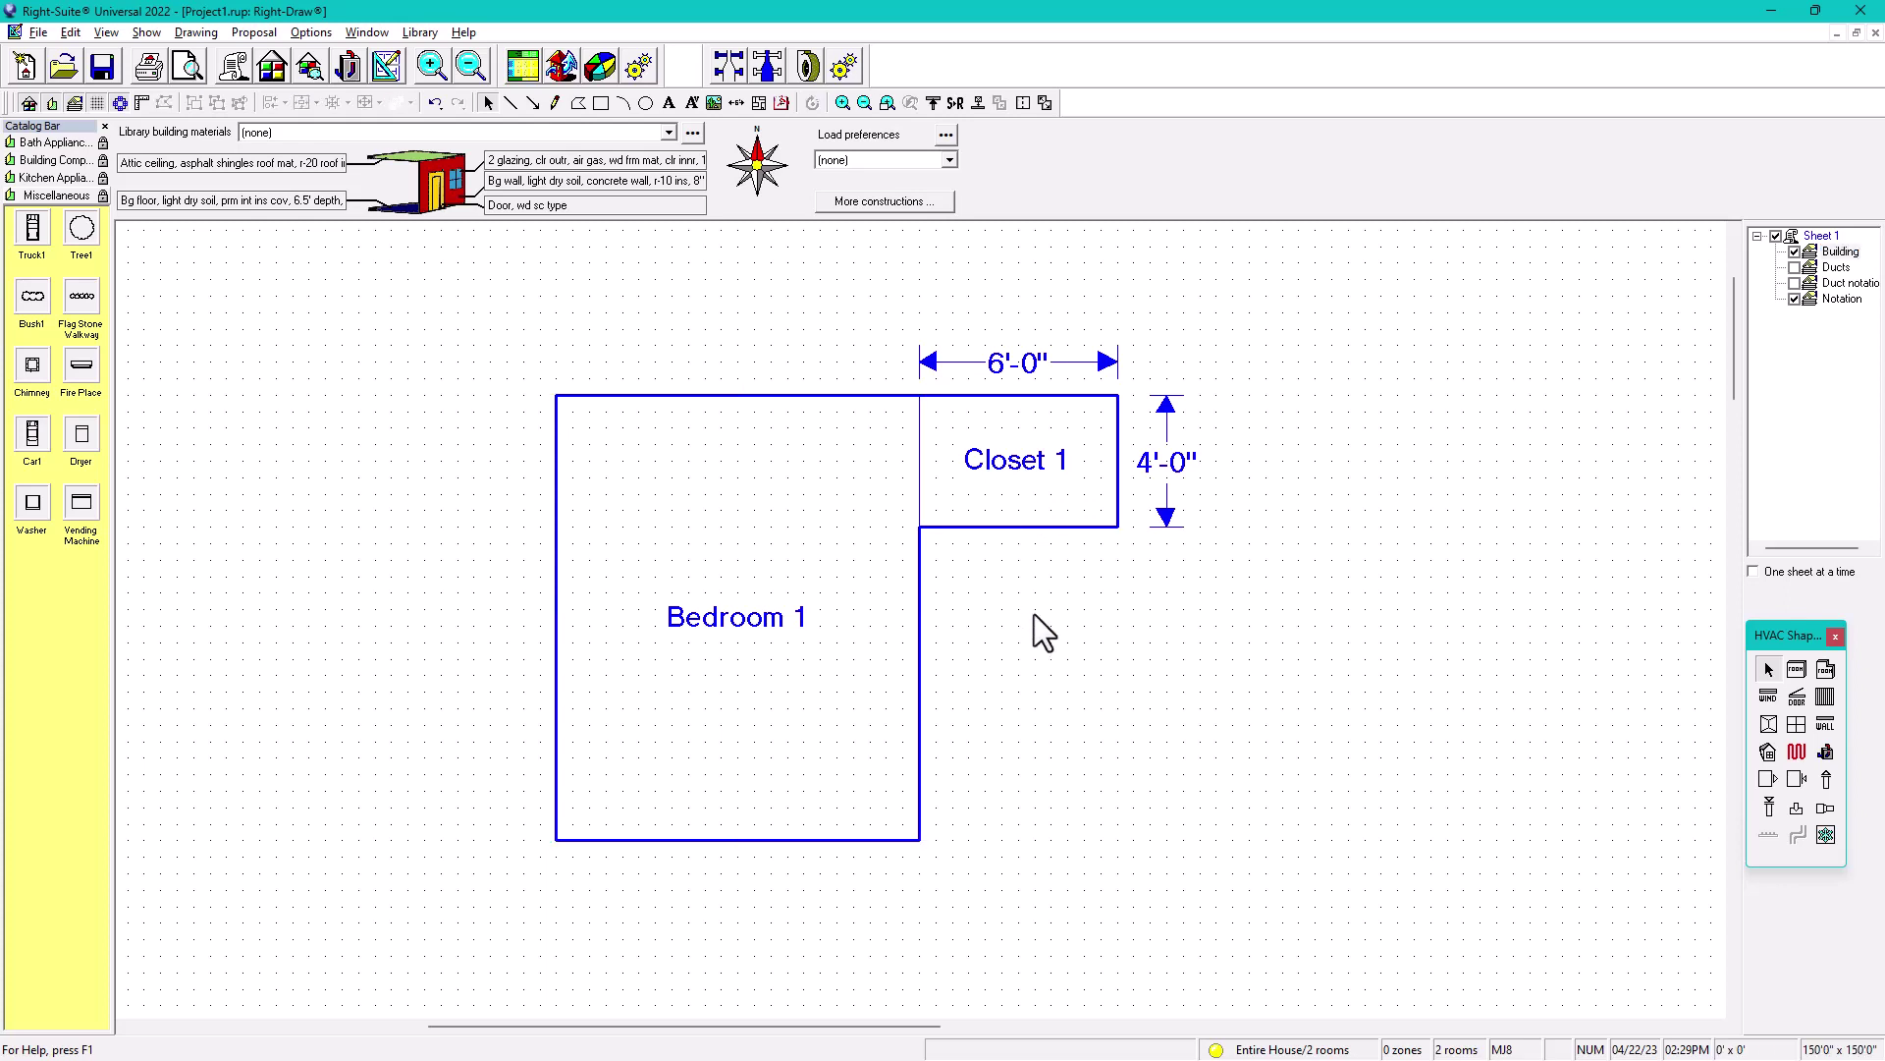
Merge Bedroom 1 and Closet 1 into a single room
{"action": "left_click", "coordinate": [817, 550]}
{"action": "left_click", "coordinate": [997, 518], "text": "shift"}
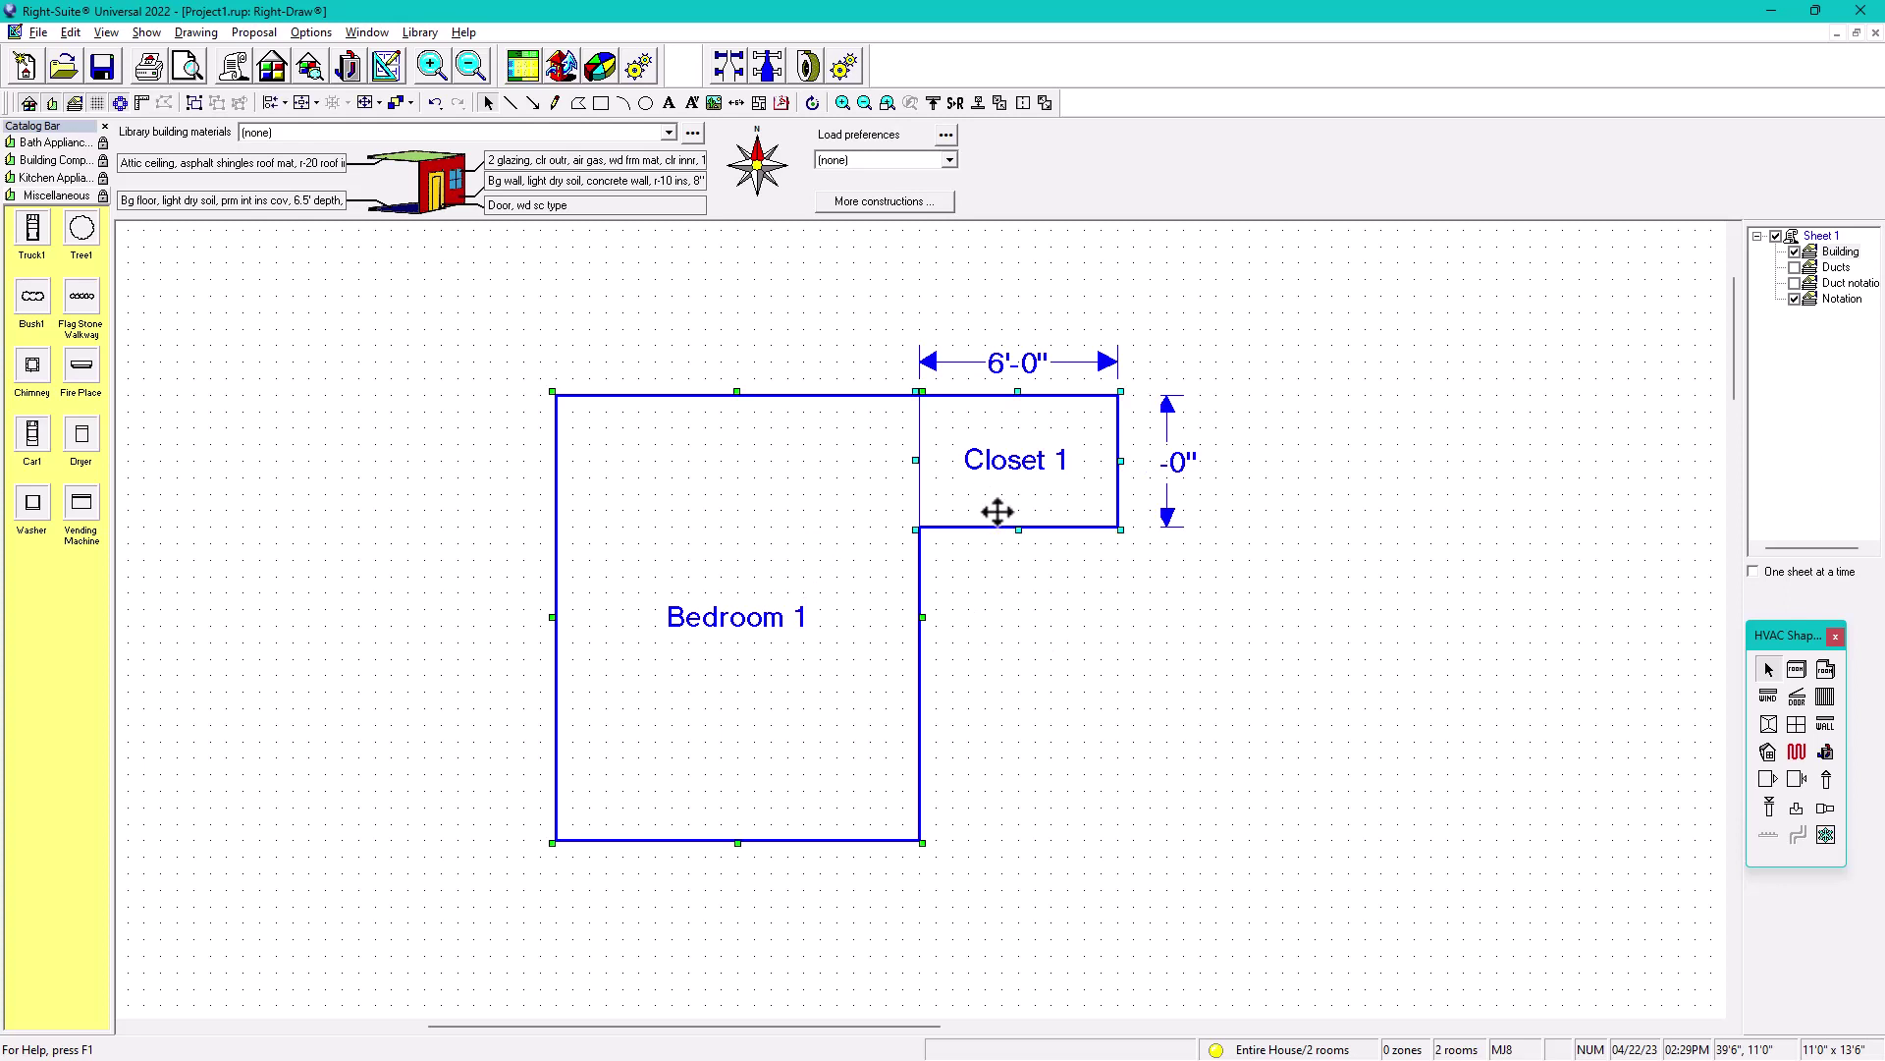
{"action": "left_click", "coordinate": [998, 105]}
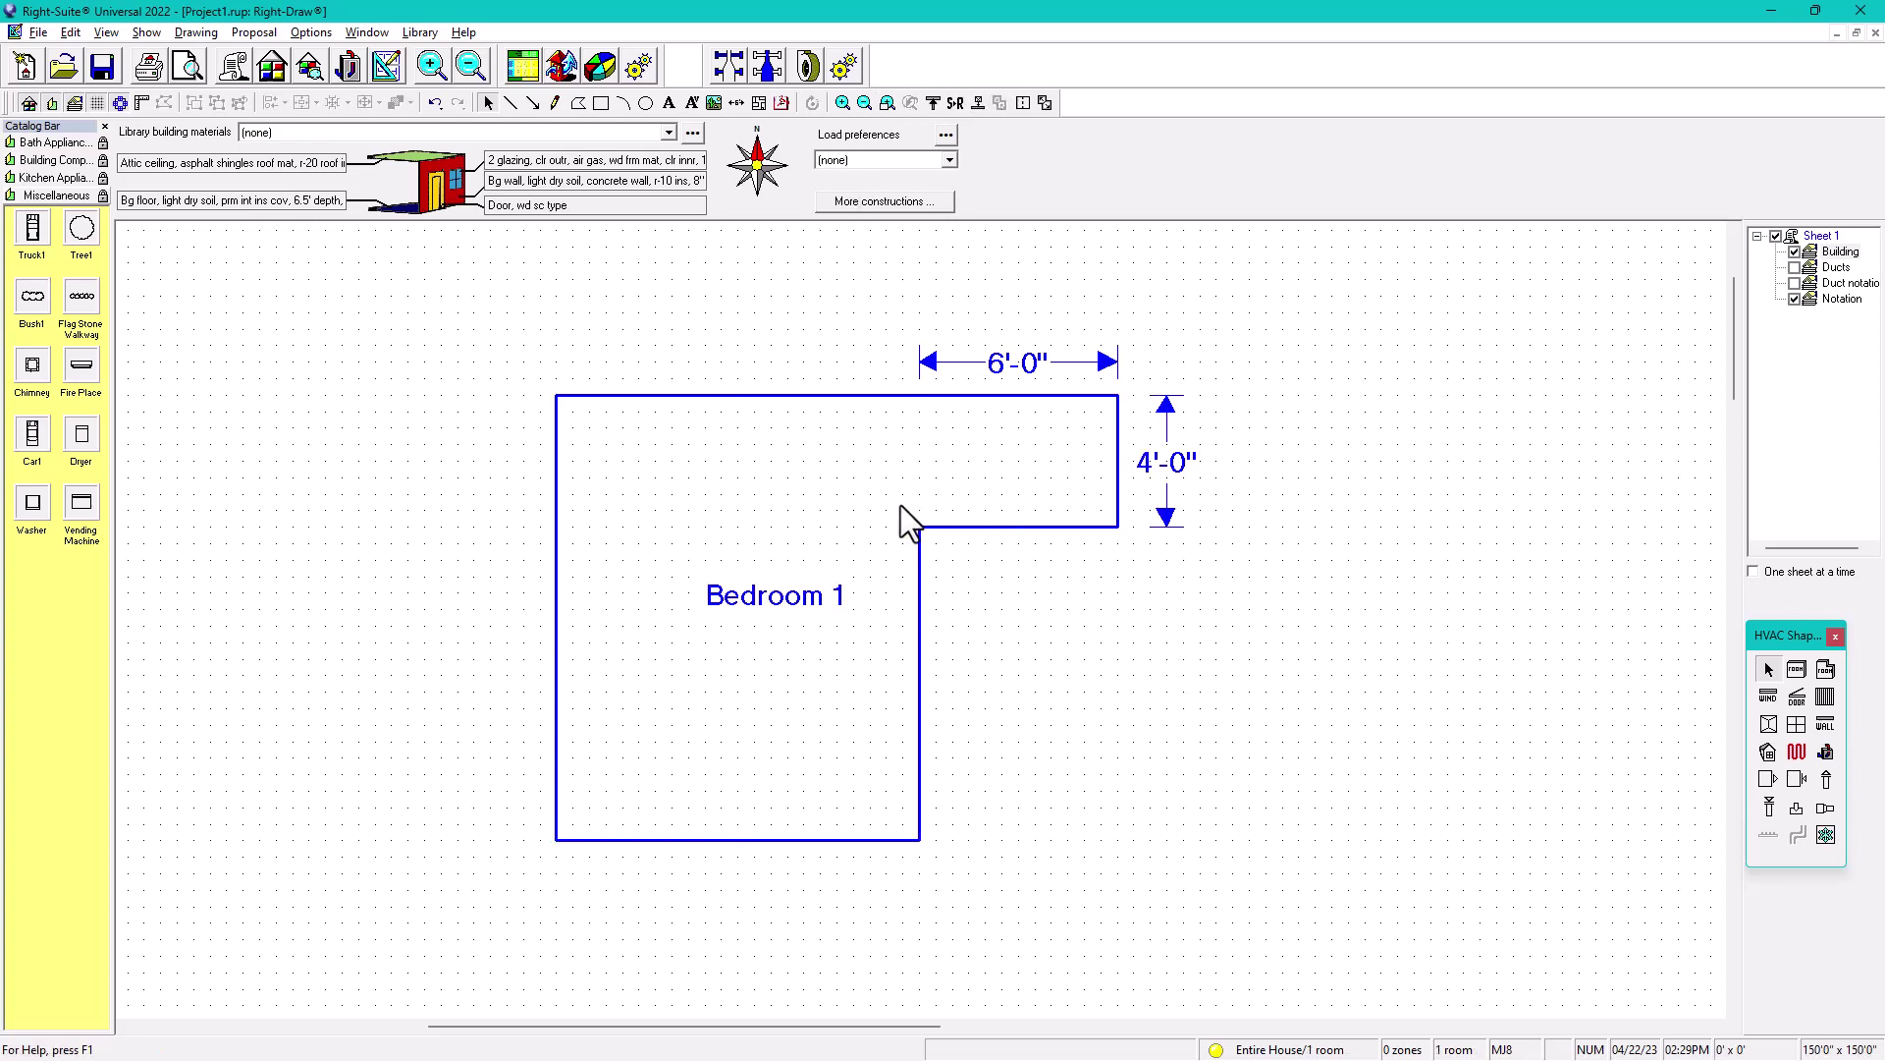
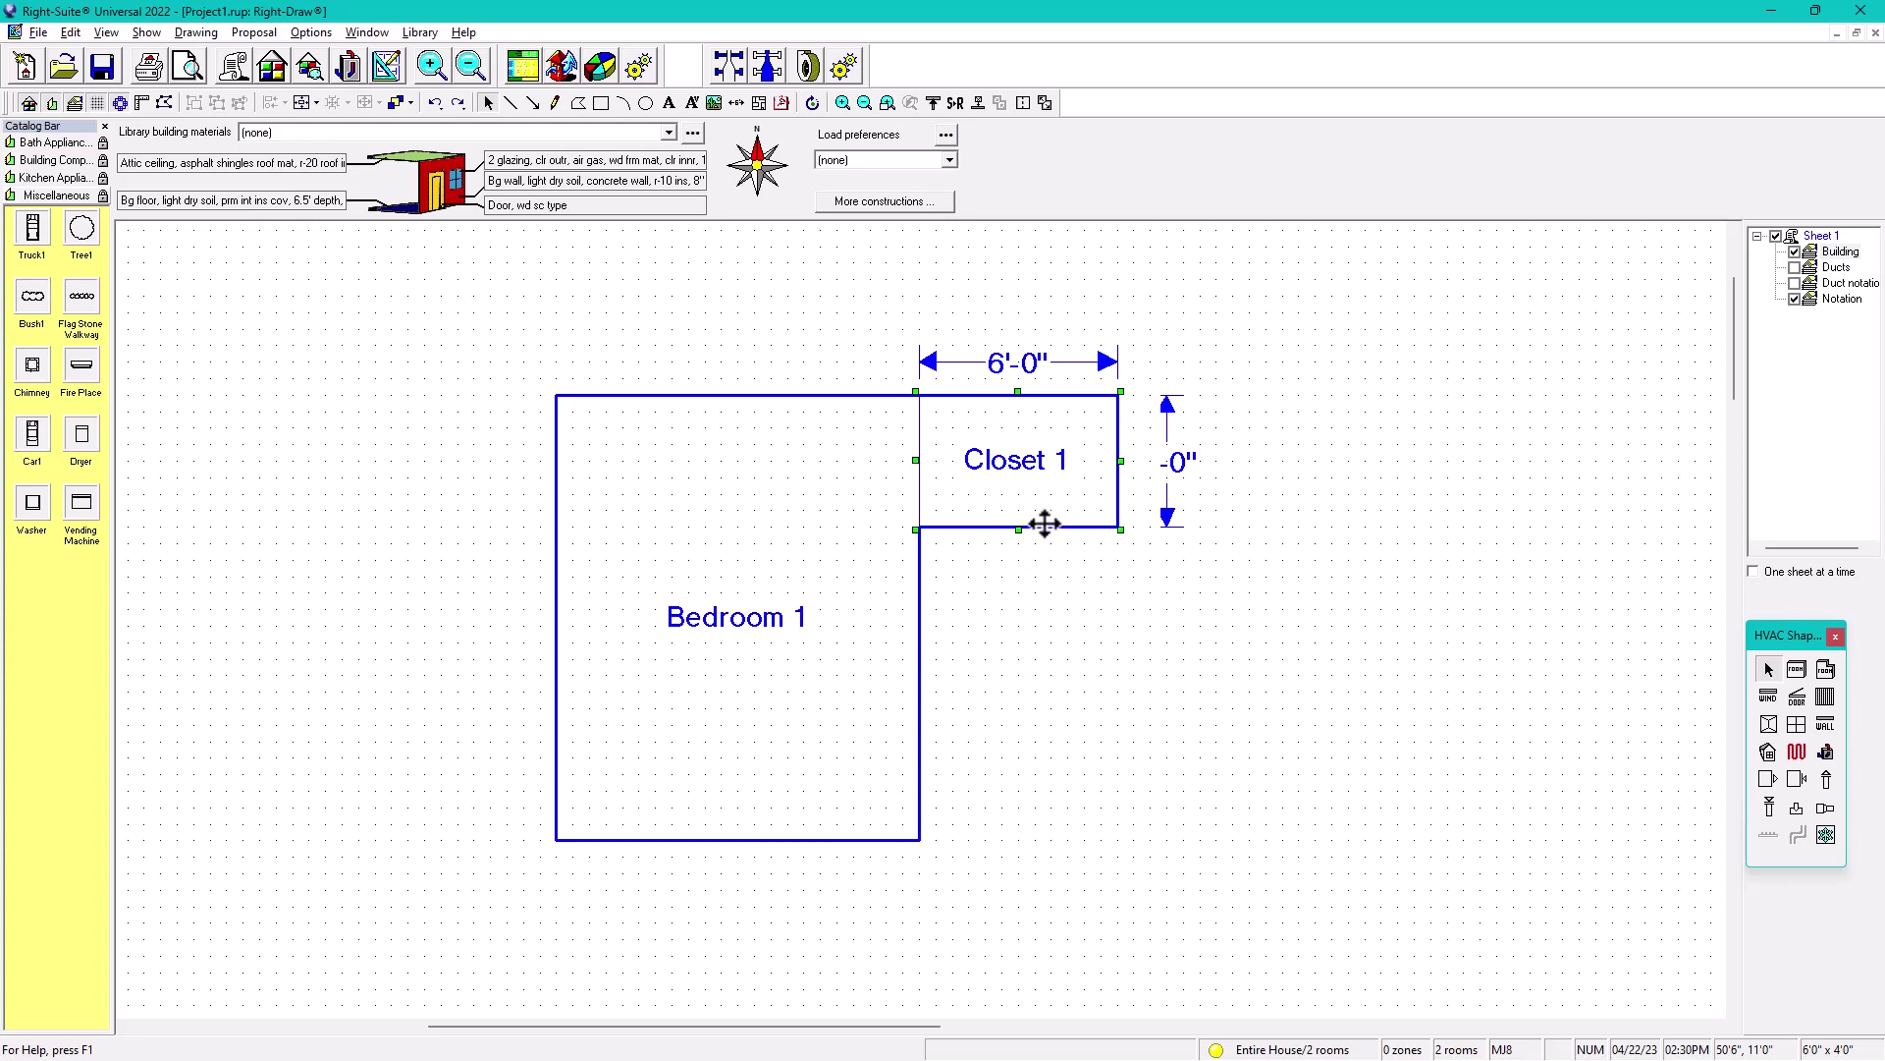
Delete the Closet 1 room and select Bedroom 1
{"action": "key", "text": "Delete"}
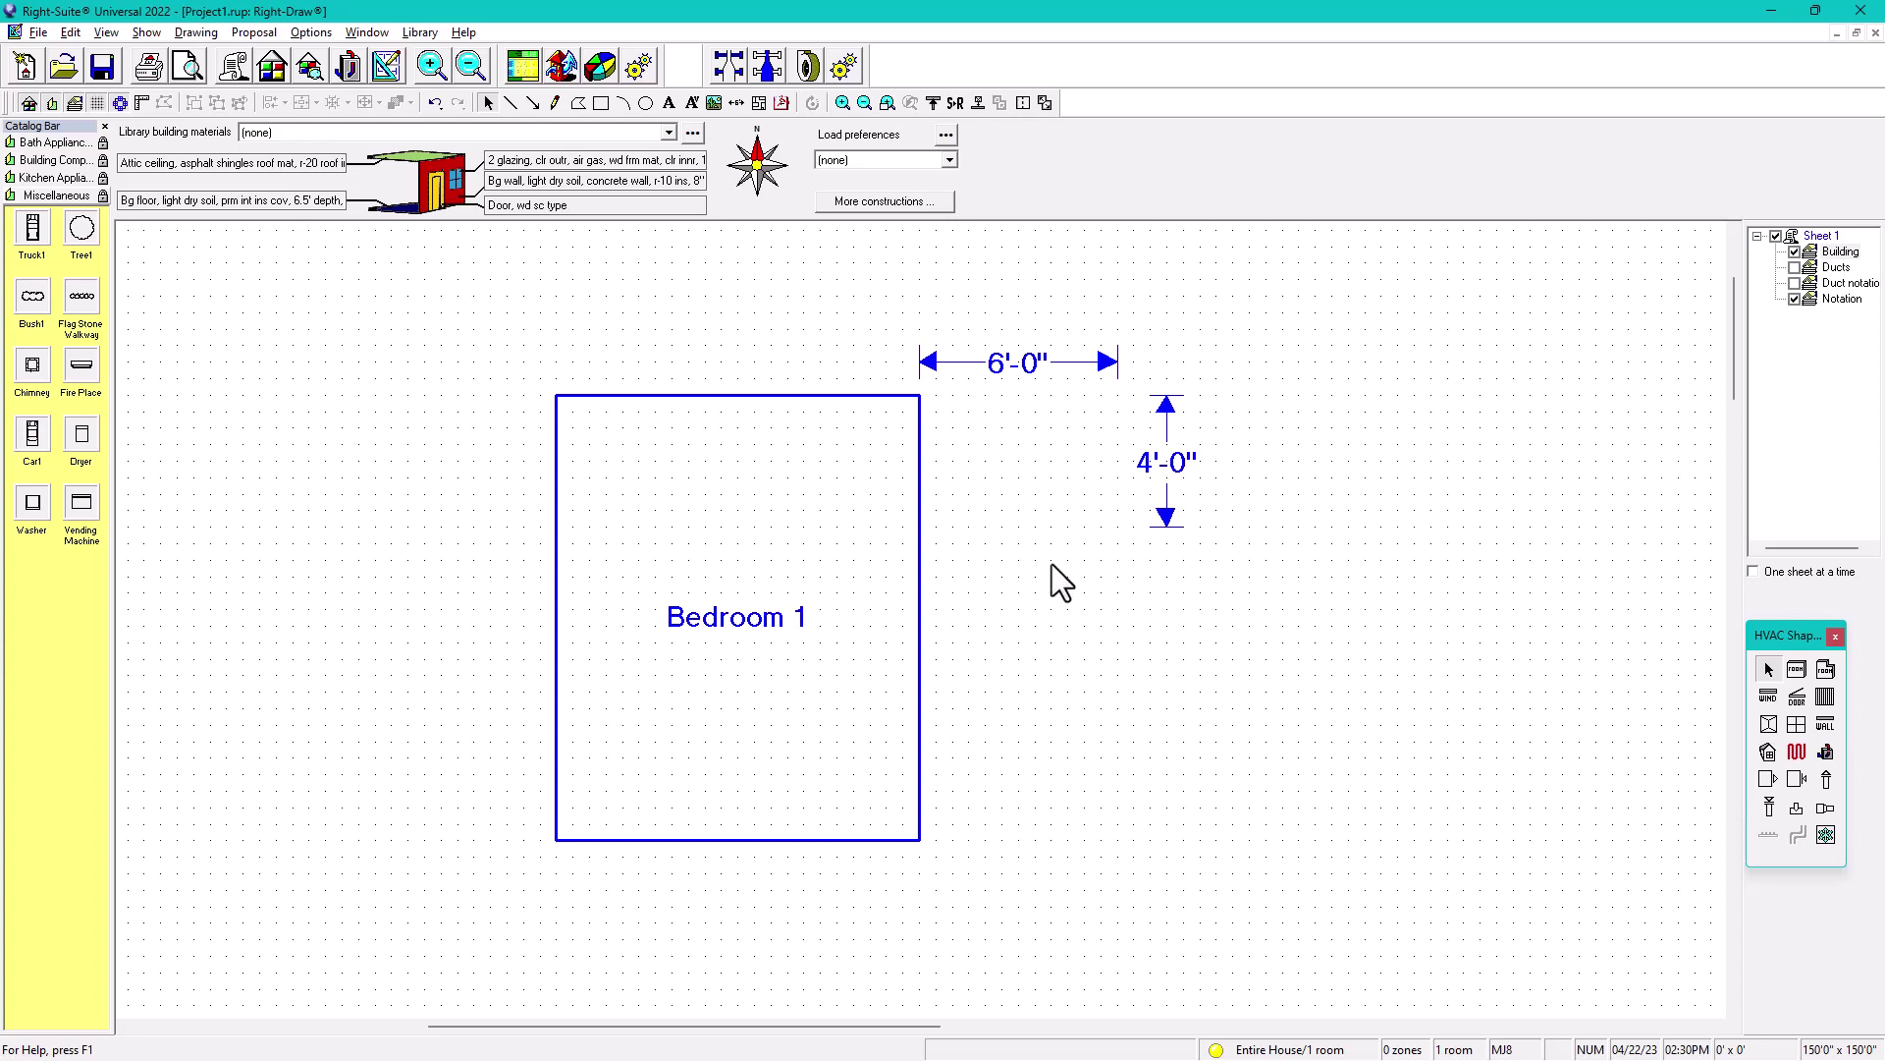
{"action": "left_click", "coordinate": [918, 548]}
{"action": "left_click", "coordinate": [138, 104]}
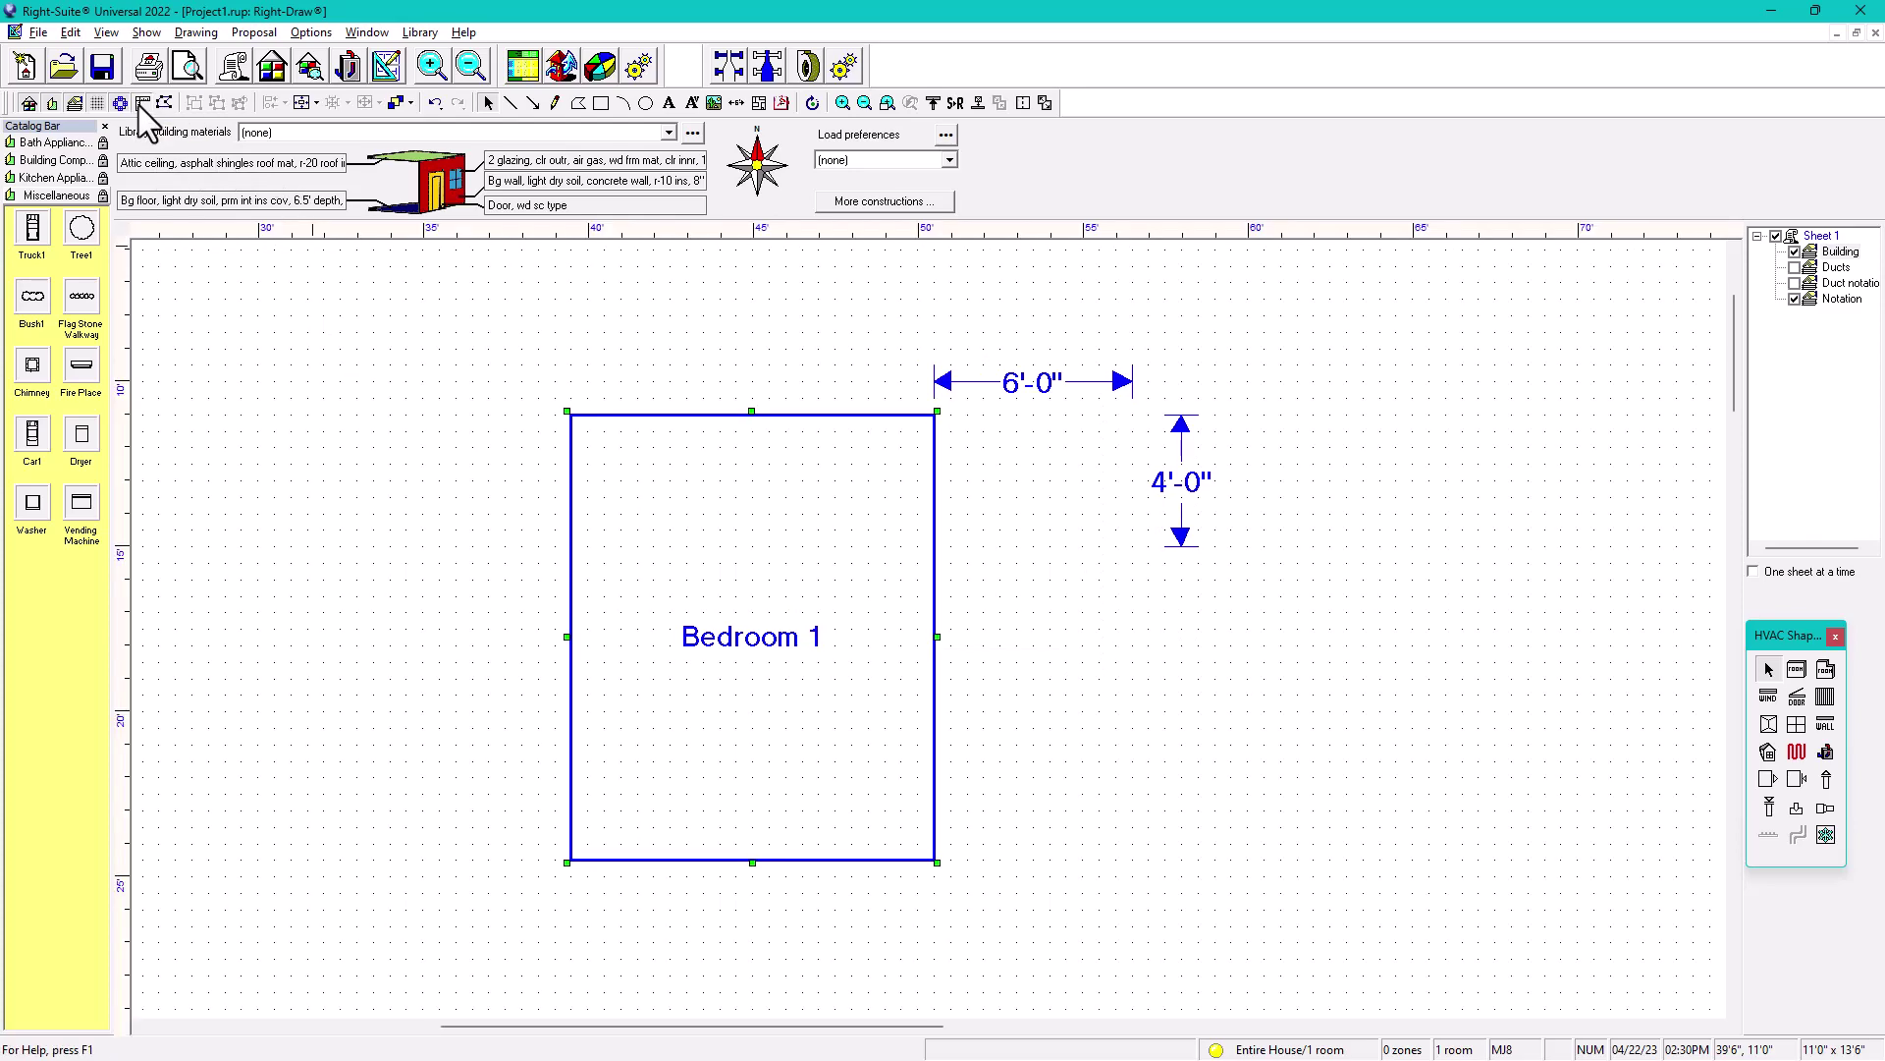
{"action": "left_click", "coordinate": [138, 104]}
{"action": "left_click", "coordinate": [139, 104]}
{"action": "left_click", "coordinate": [138, 104]}
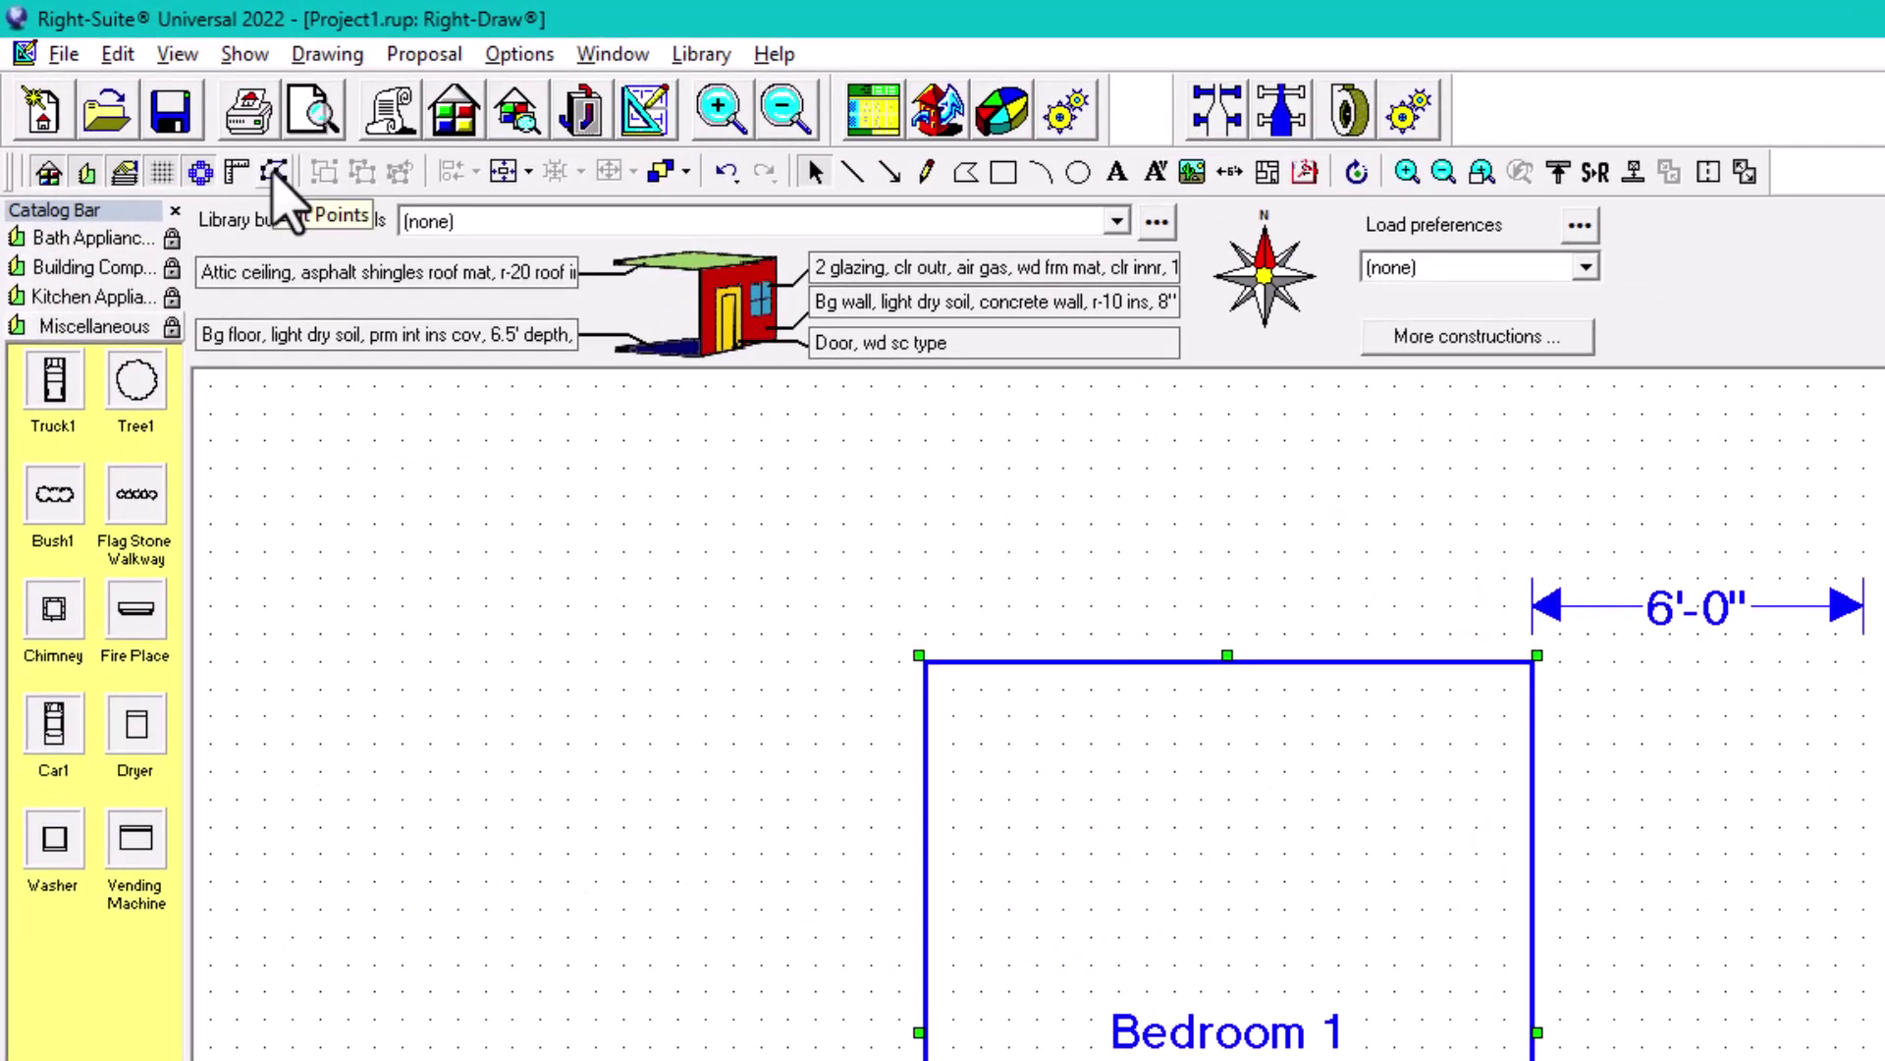
Edit Bedroom 1's points and move its upper-right corner 6'-0" outward to the far end of the horizontal dimension
{"action": "left_click", "coordinate": [275, 172]}
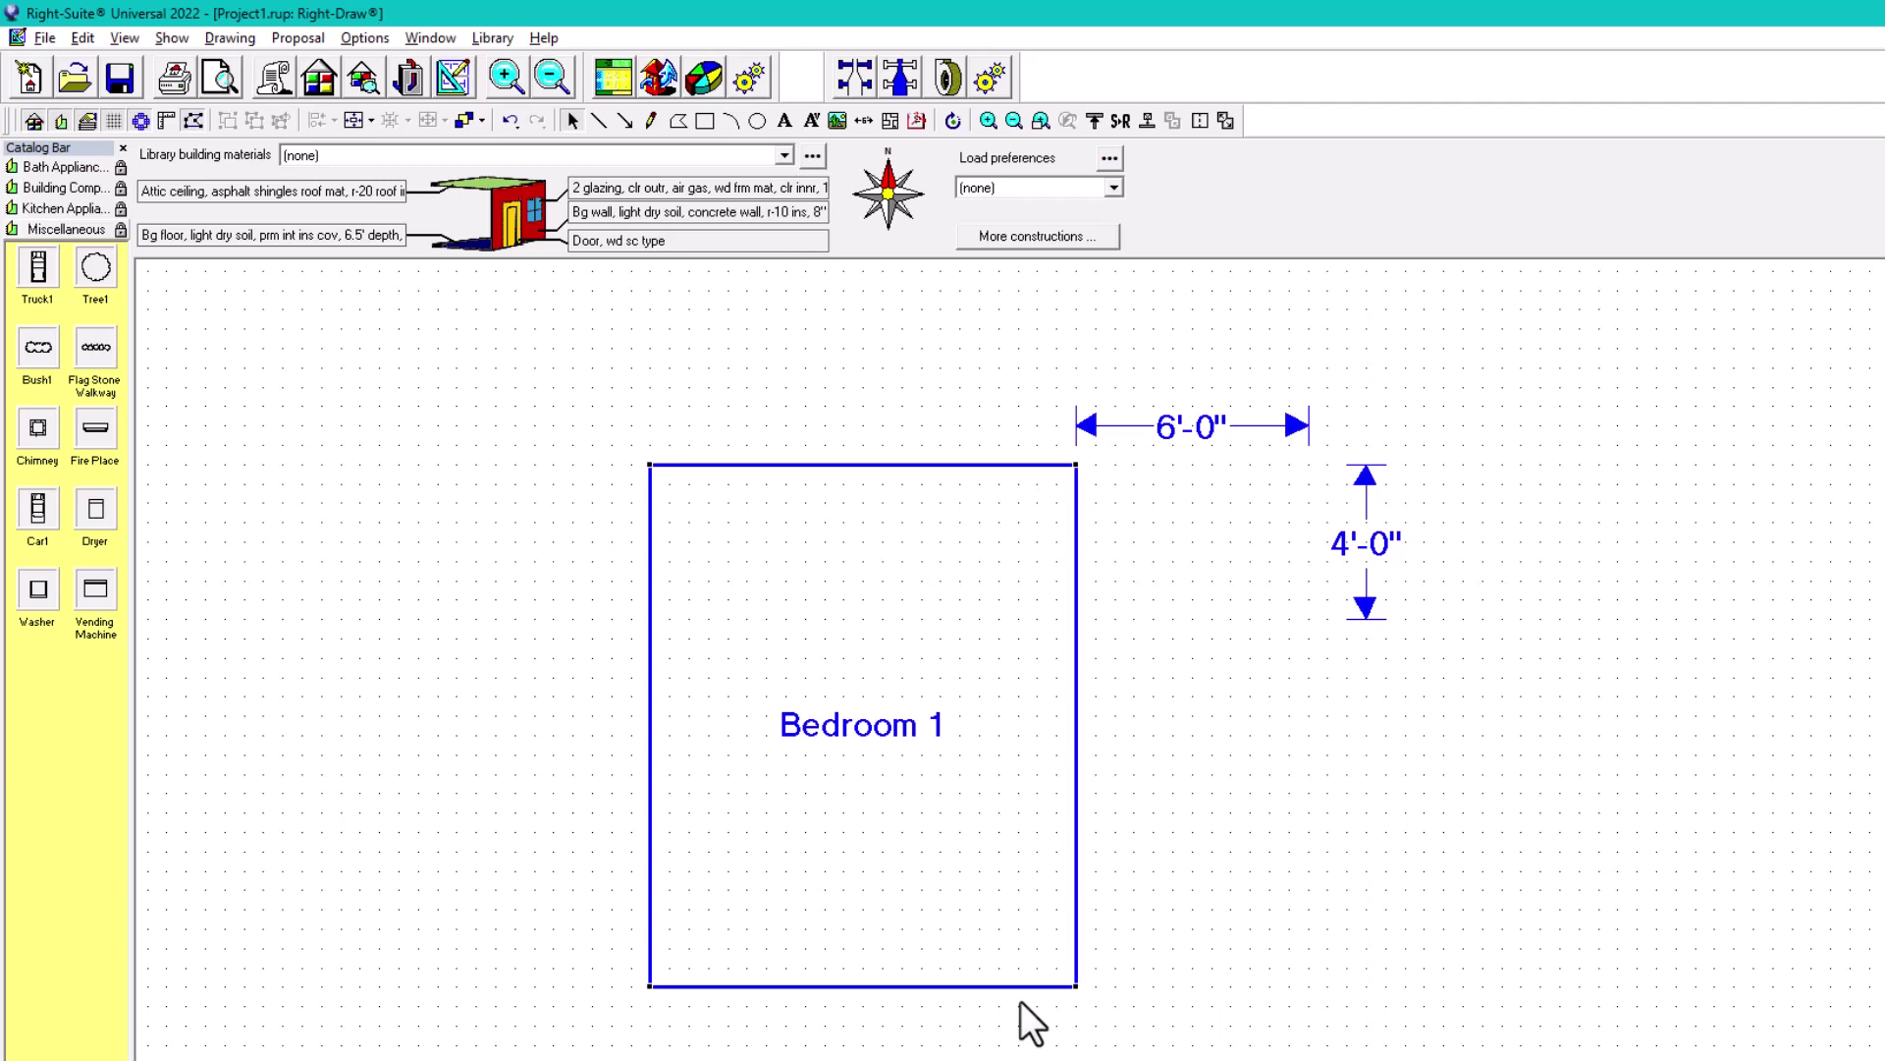
{"action": "mouse_move", "coordinate": [1015, 766]}
{"action": "mouse_move", "coordinate": [1076, 467]}
{"action": "left_mouse_down"}
{"action": "mouse_move", "coordinate": [1105, 460]}
{"action": "mouse_move", "coordinate": [1080, 461]}
{"action": "left_mouse_up"}
{"action": "left_click_drag", "start_coordinate": [1077, 466], "coordinate": [1316, 463]}
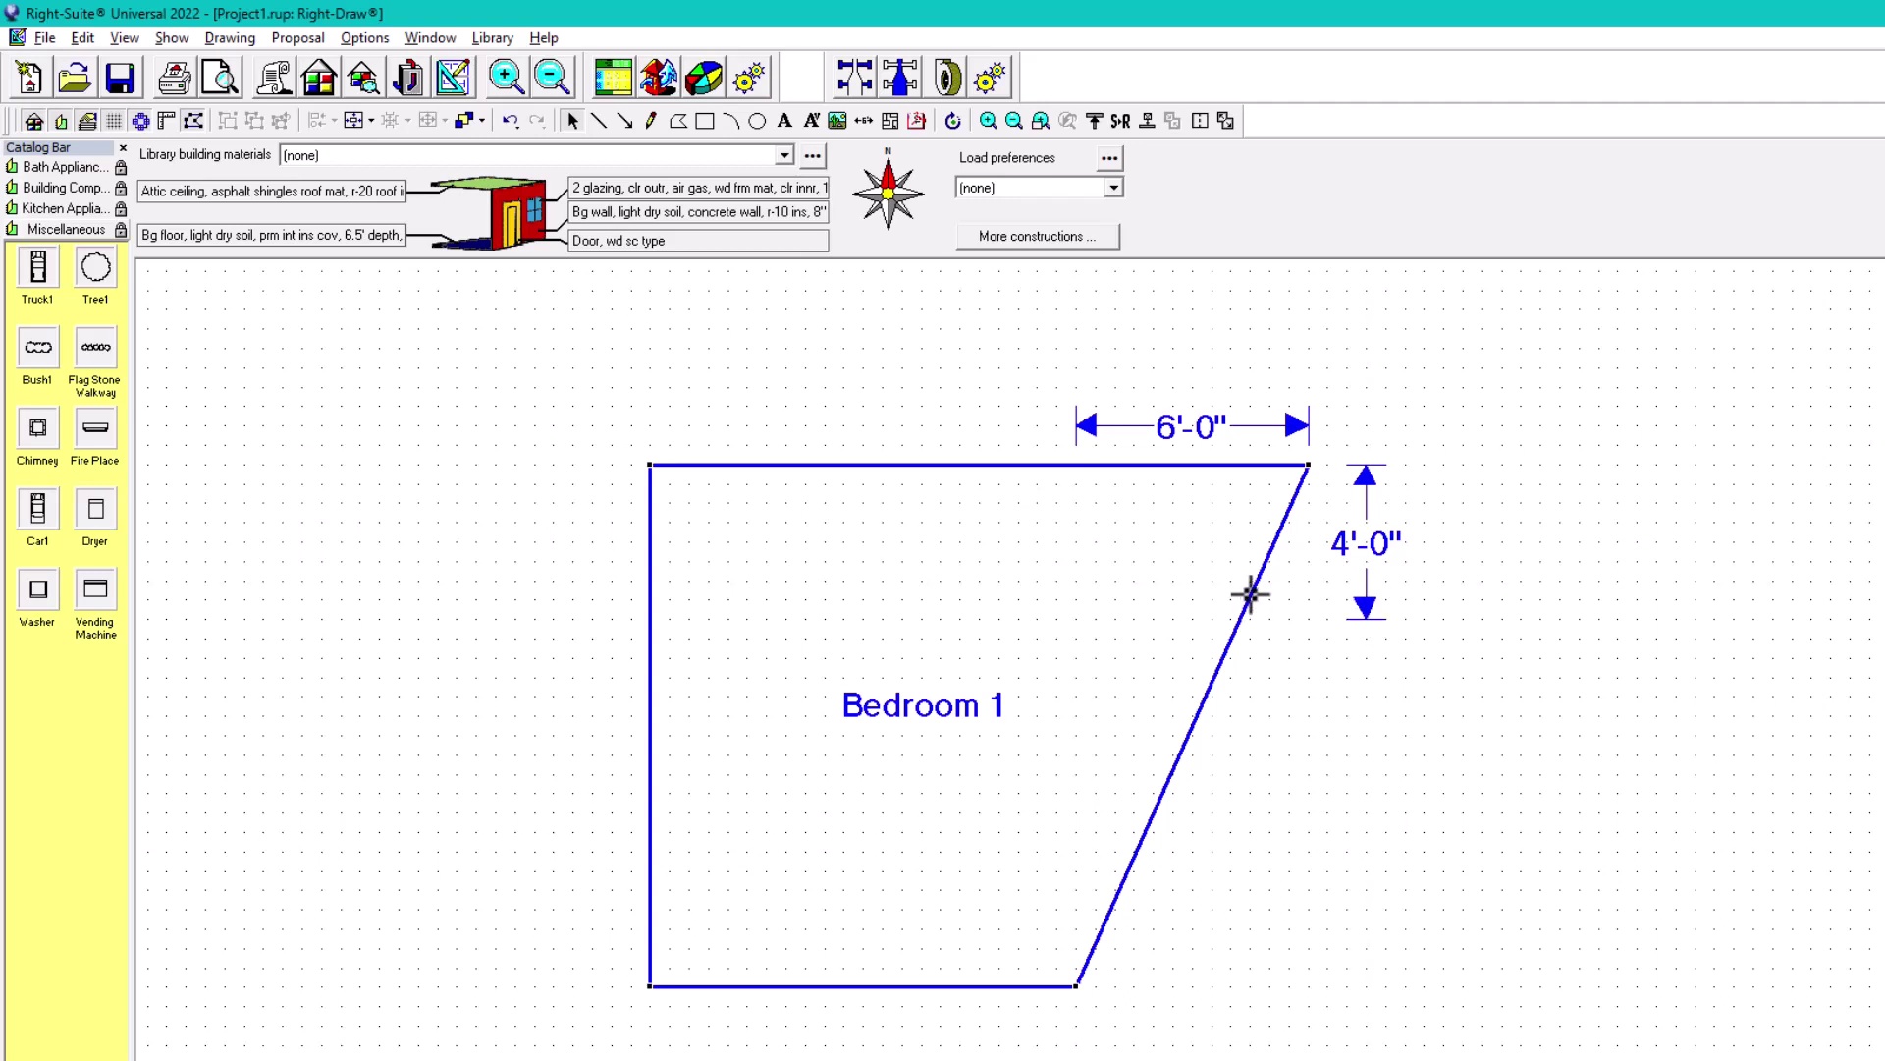
Add two points on Bedroom 1's slanted wall to form a squared 6'-0" x 4'-0" closet extension, and finish point editing
{"action": "left_click_drag", "start_coordinate": [1250, 595], "coordinate": [1300, 616]}
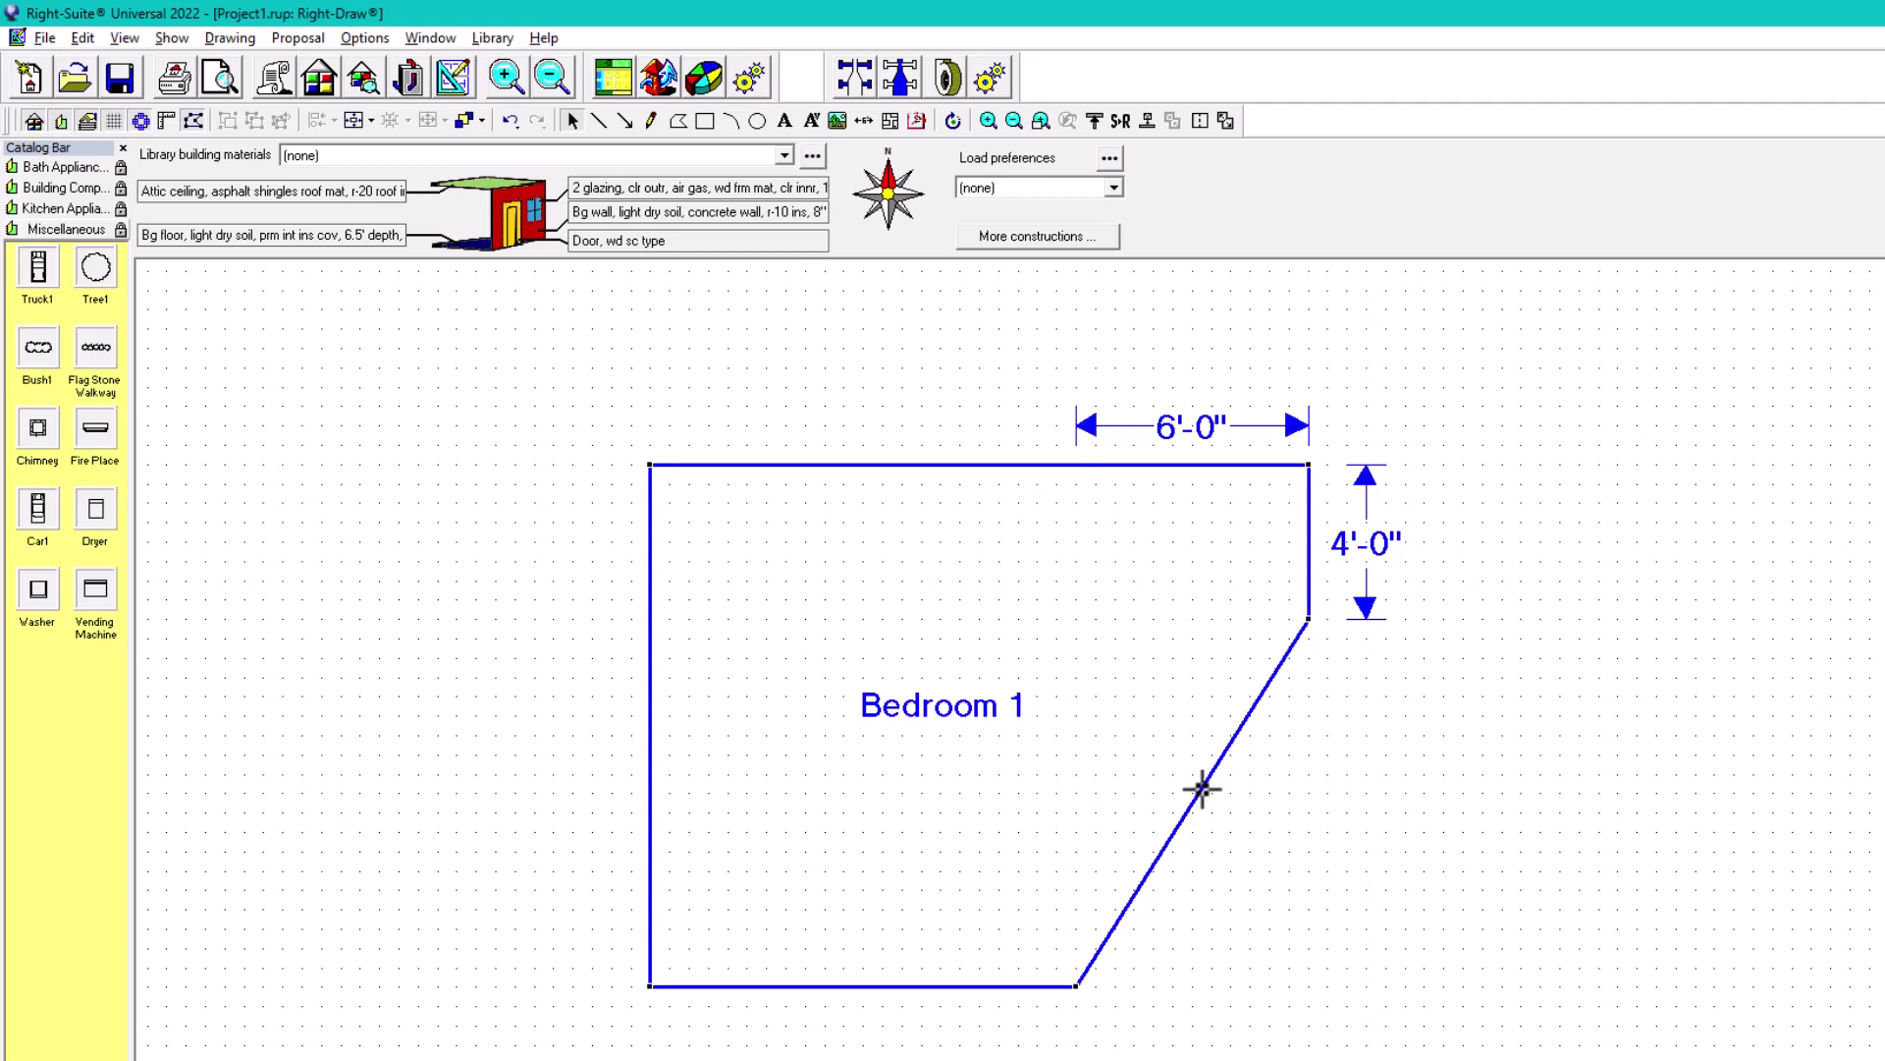
{"action": "left_click_drag", "start_coordinate": [1186, 783], "coordinate": [1080, 620]}
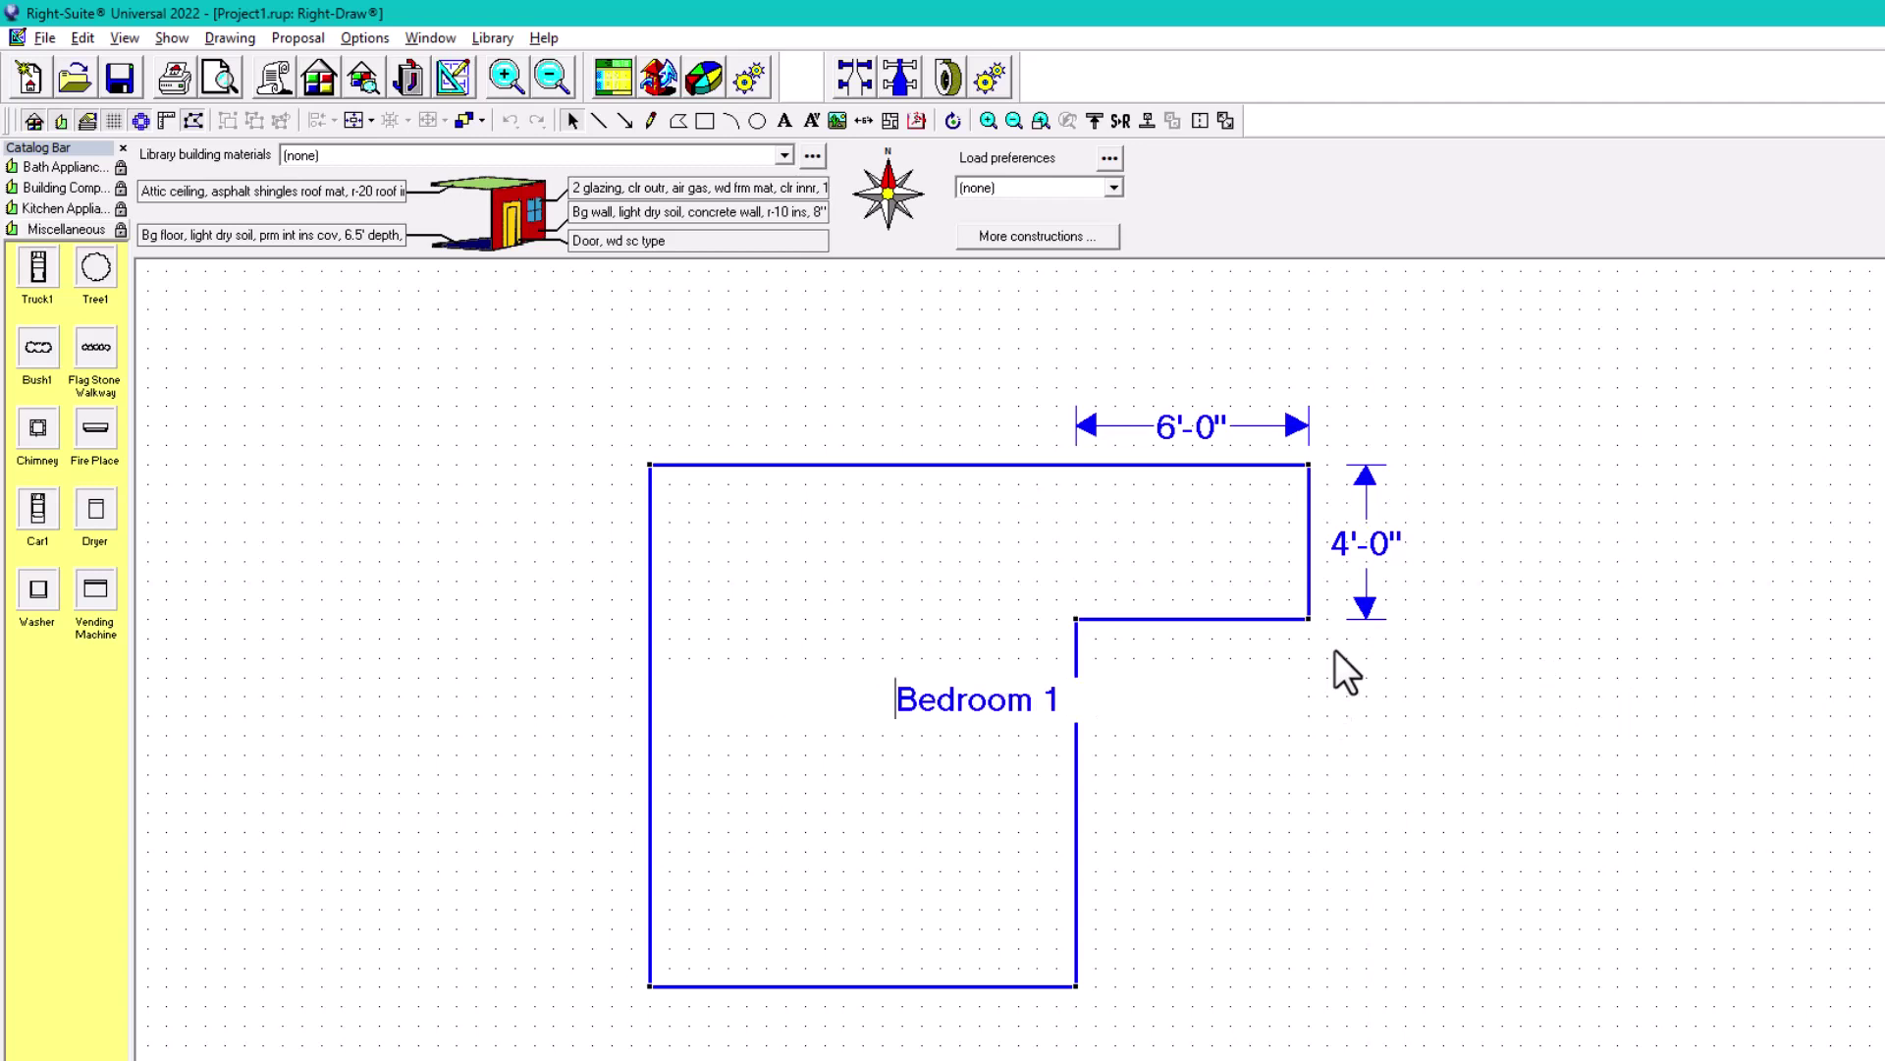
{"action": "left_click", "coordinate": [1528, 675]}
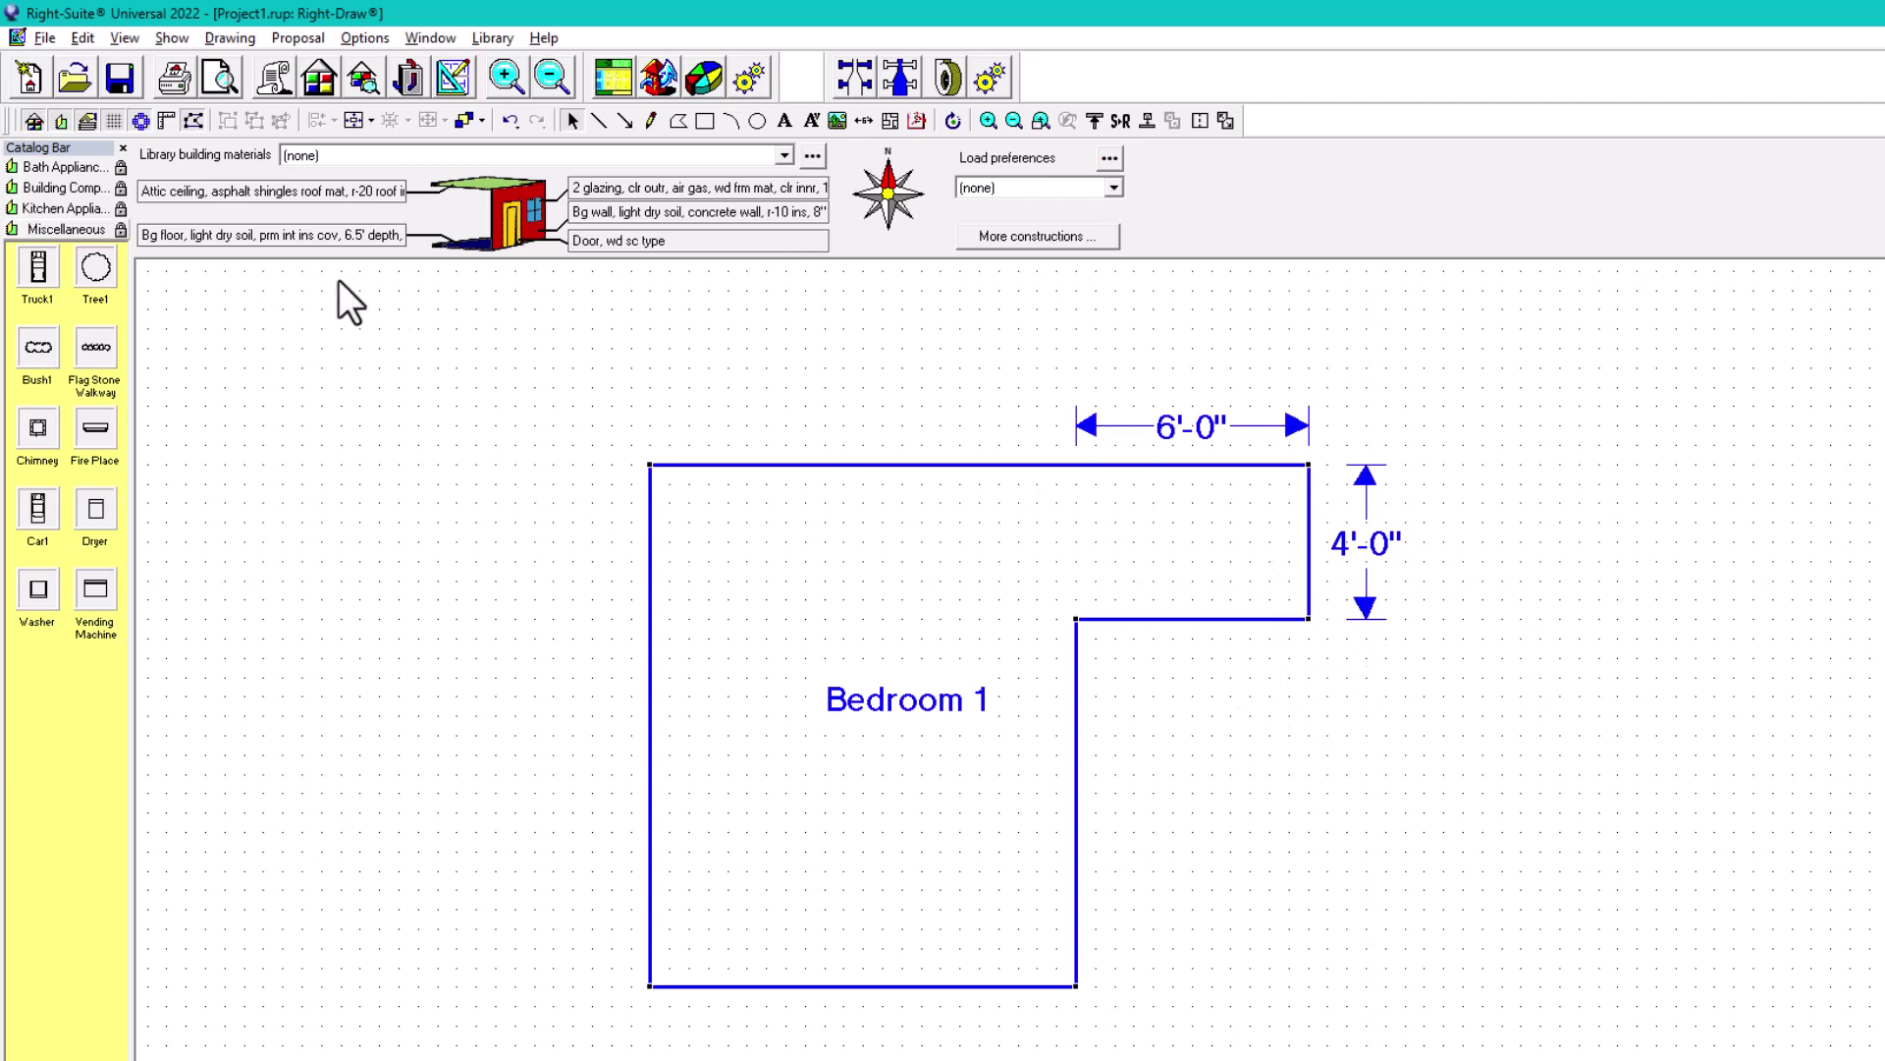
{"action": "left_click", "coordinate": [193, 120]}
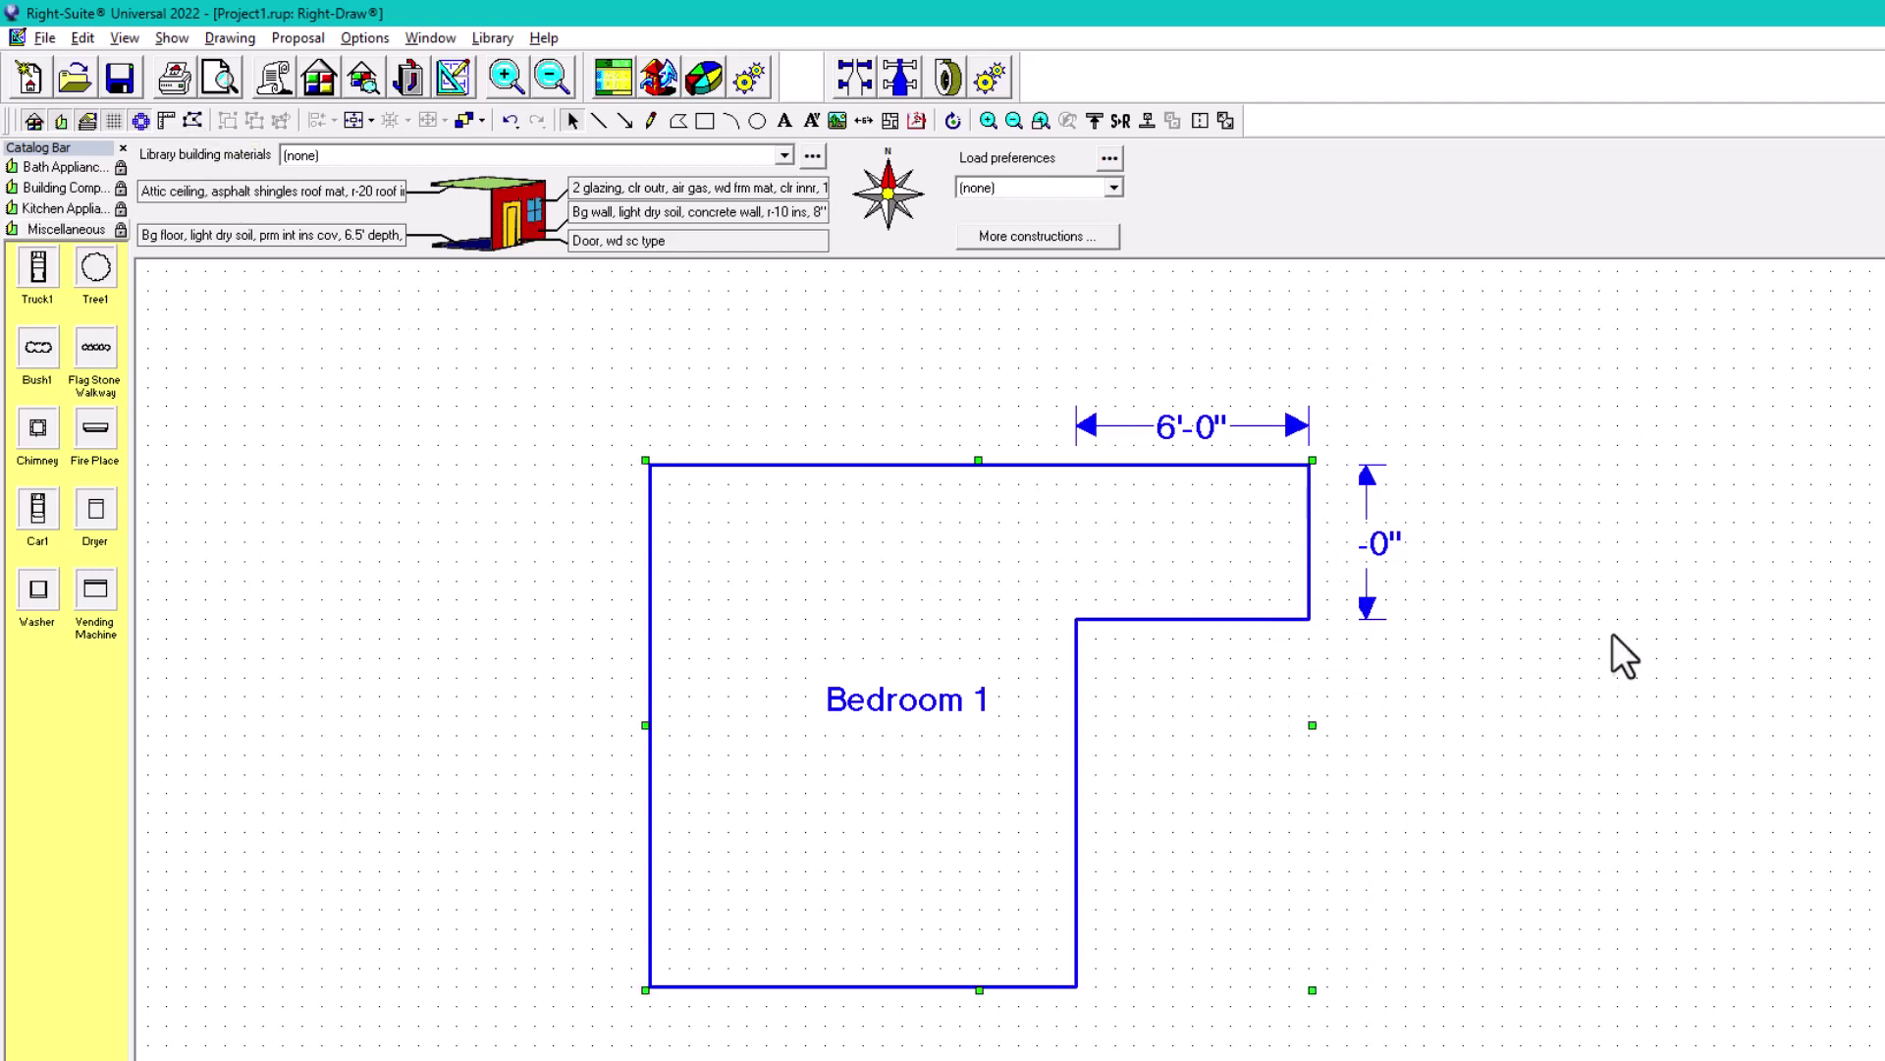